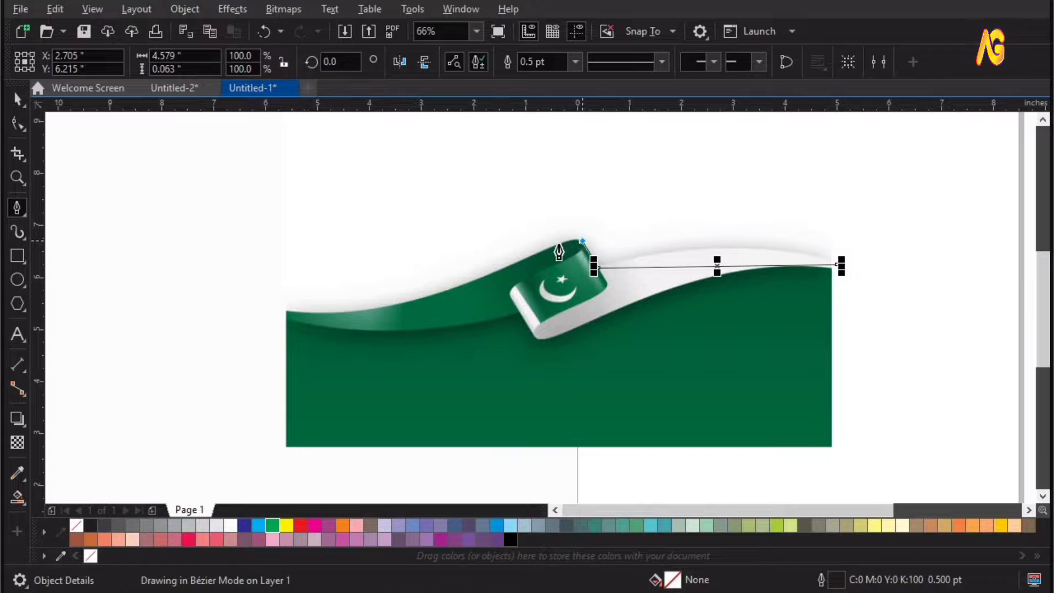
Finish the Bézier line along the ribbon's upper edge past the image's left side, and bend its right segment along the white wave
click(454, 288)
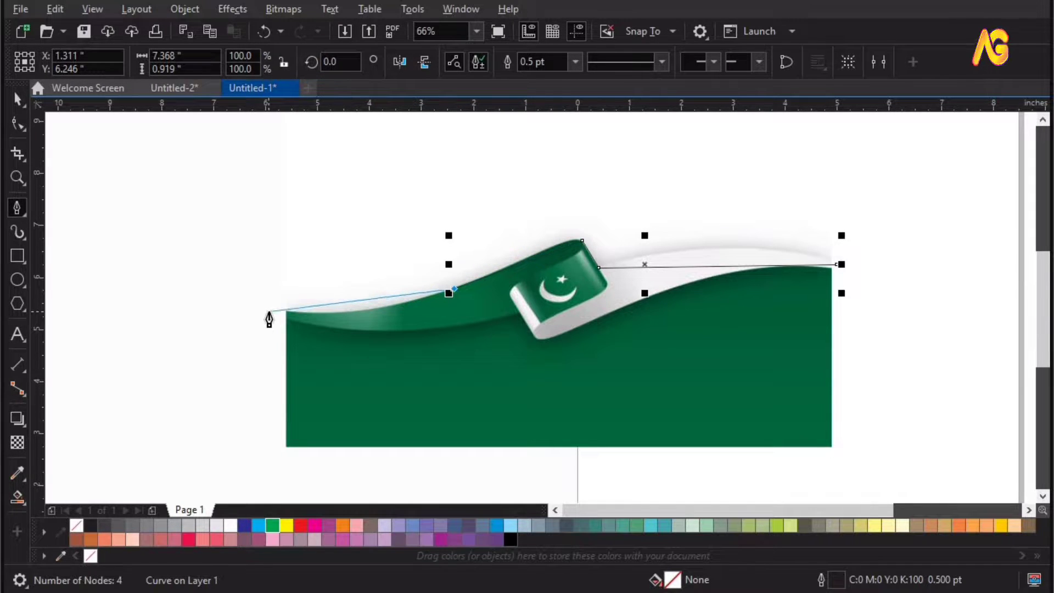
double_click(271, 311)
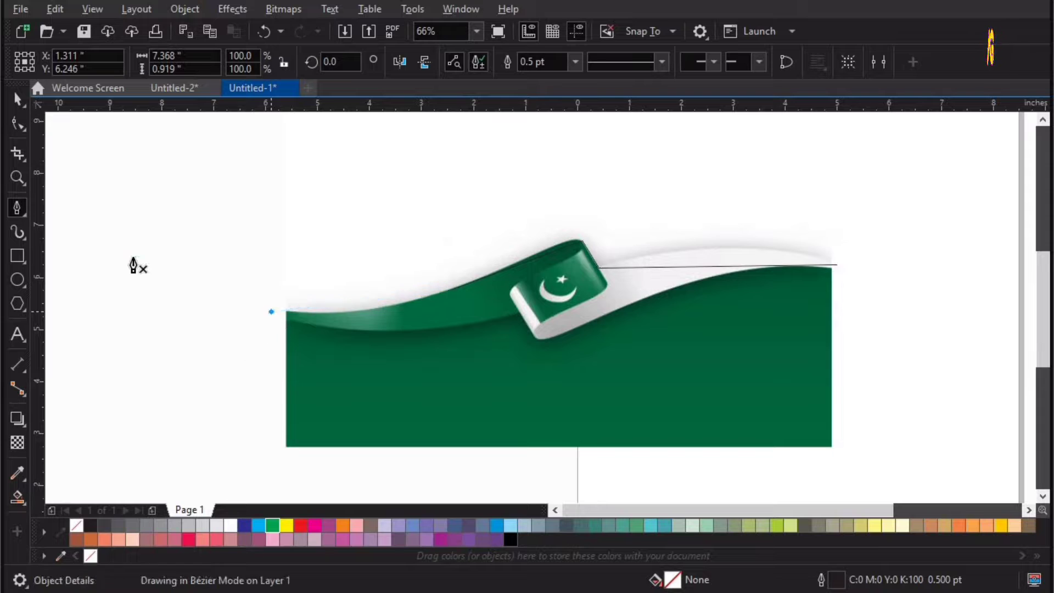
click(18, 124)
drag(908, 356, 162, 208)
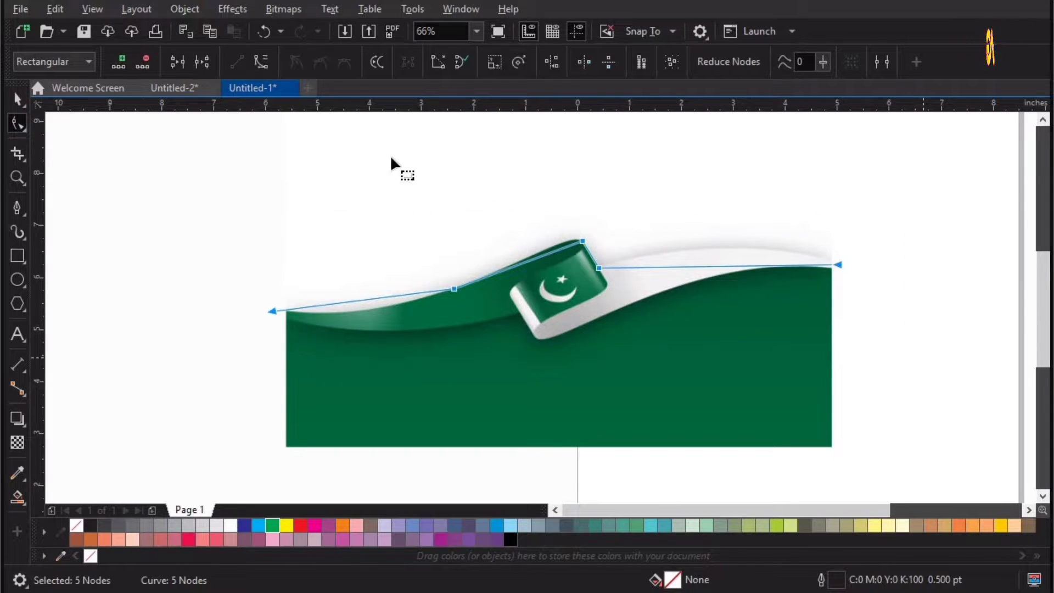
drag(878, 236, 762, 231)
drag(674, 267, 672, 253)
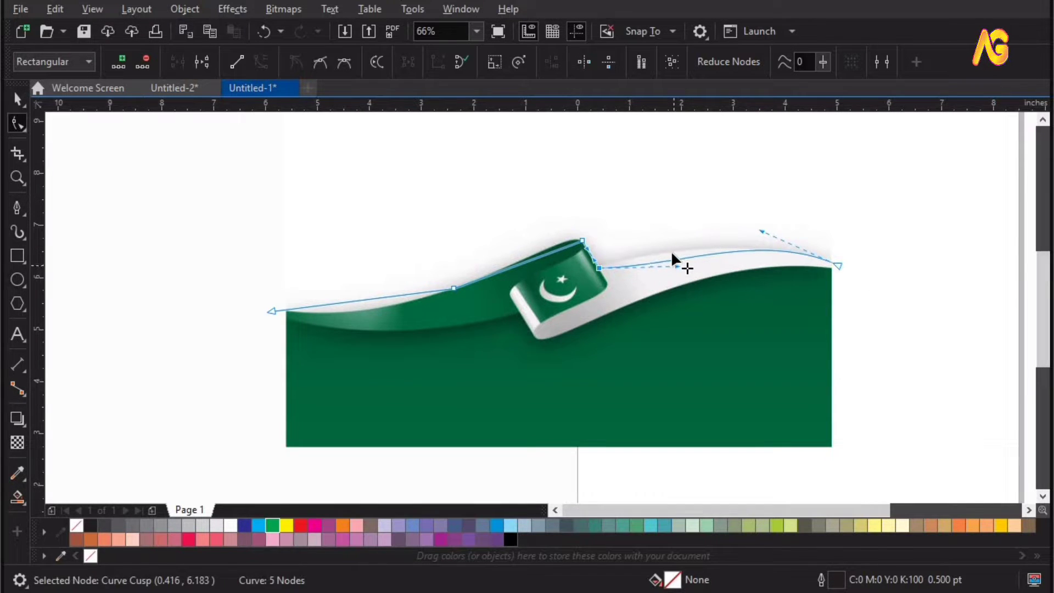
Add nodes on the curve around the ribbon's upper fold corner and shape it onto the fold's rounded green tip
key(z)
drag(409, 338, 951, 149)
drag(600, 389, 410, 339)
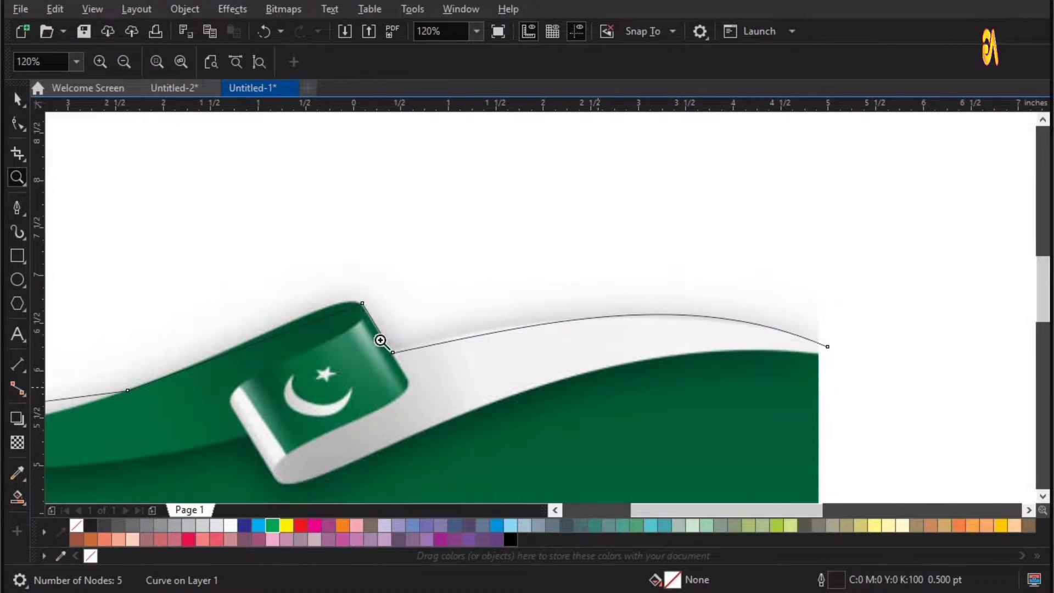
drag(476, 366, 475, 366)
key(space)
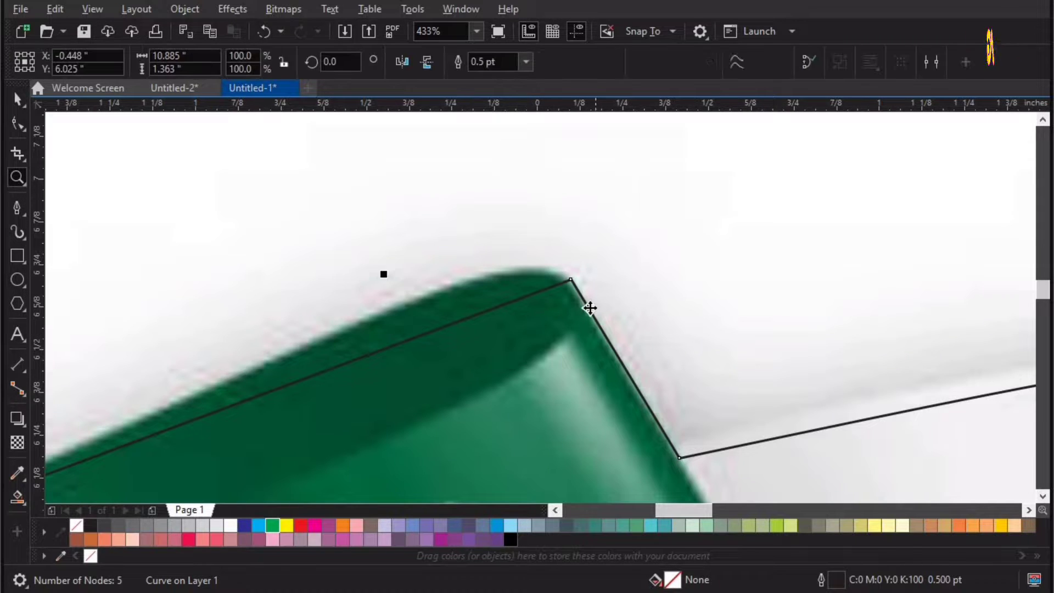
double_click(589, 308)
double_click(594, 316)
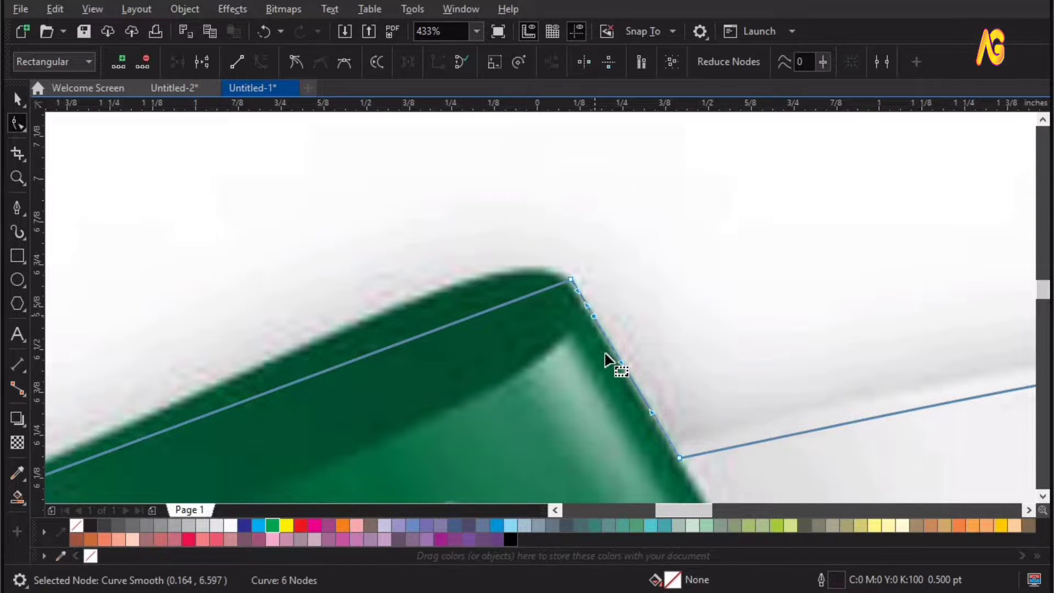
double_click(604, 331)
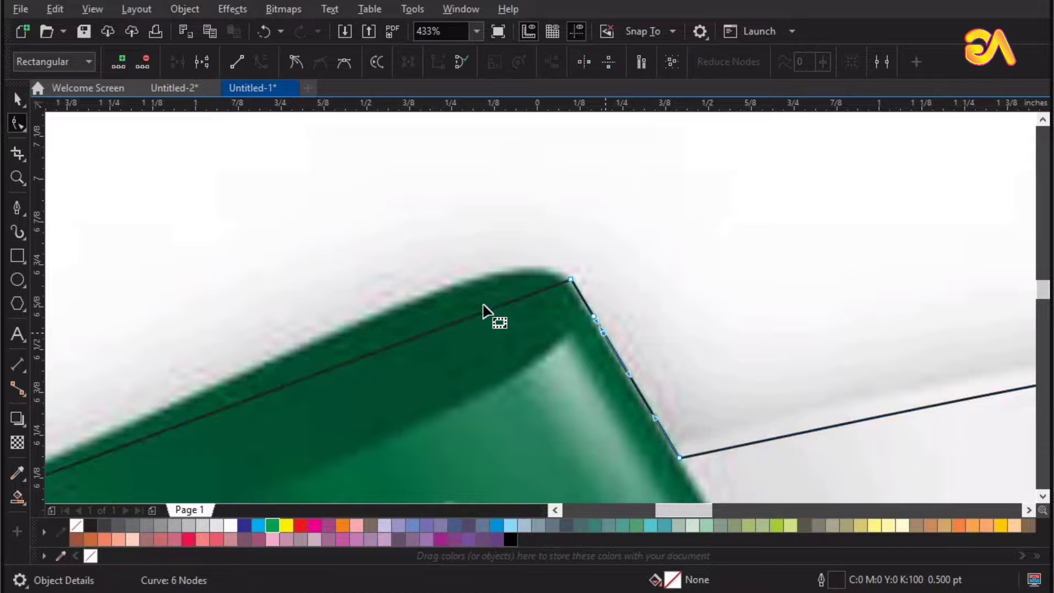
double_click(516, 301)
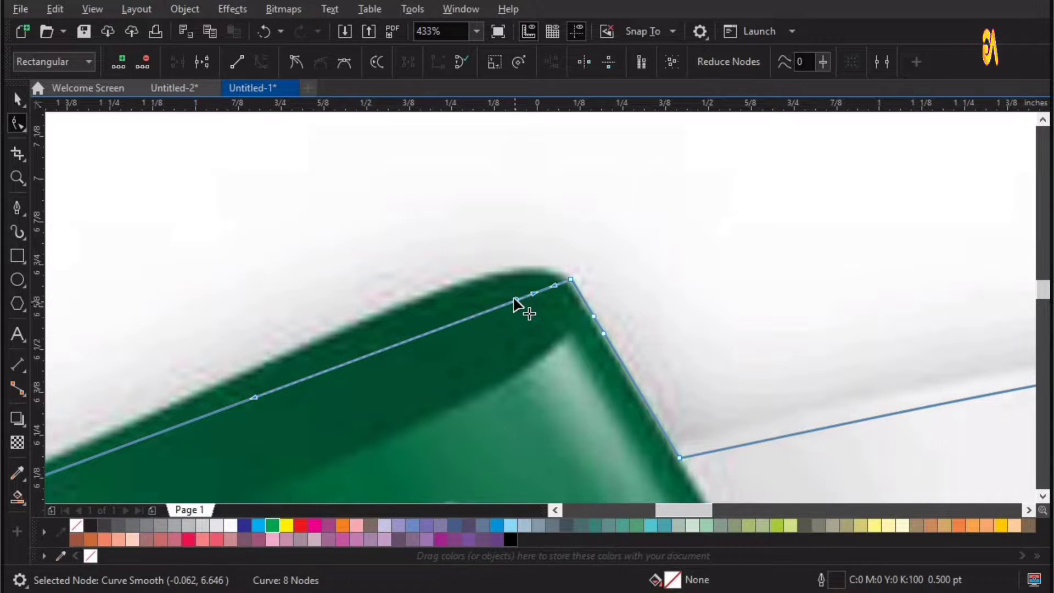
drag(514, 299, 502, 272)
Fine-tune the nodes around the fold corner so the curve follows the ribbon's green outline closely
key(z)
drag(426, 234, 780, 412)
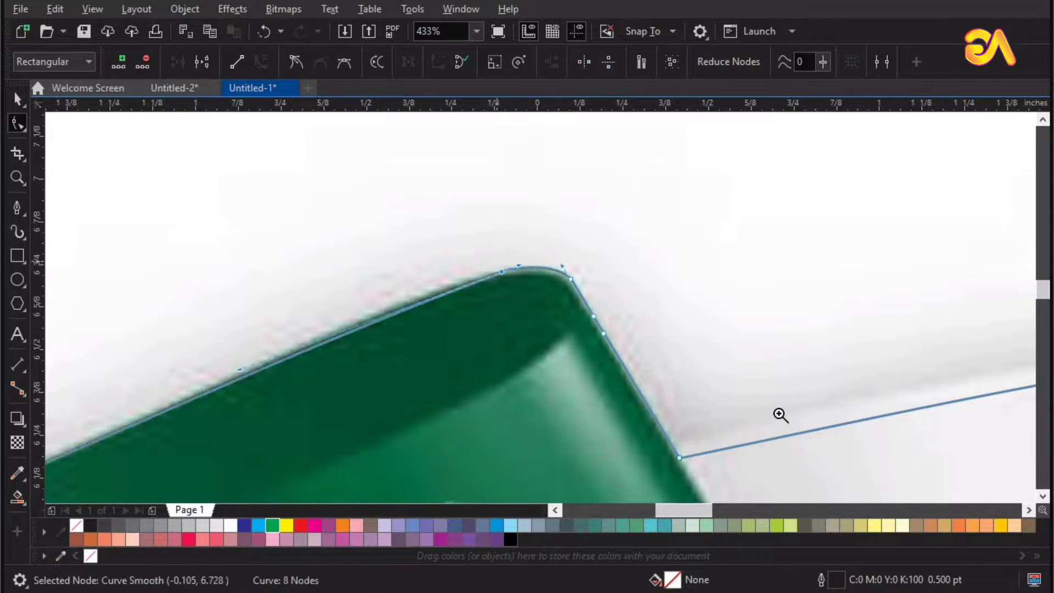
key(space)
key(F10)
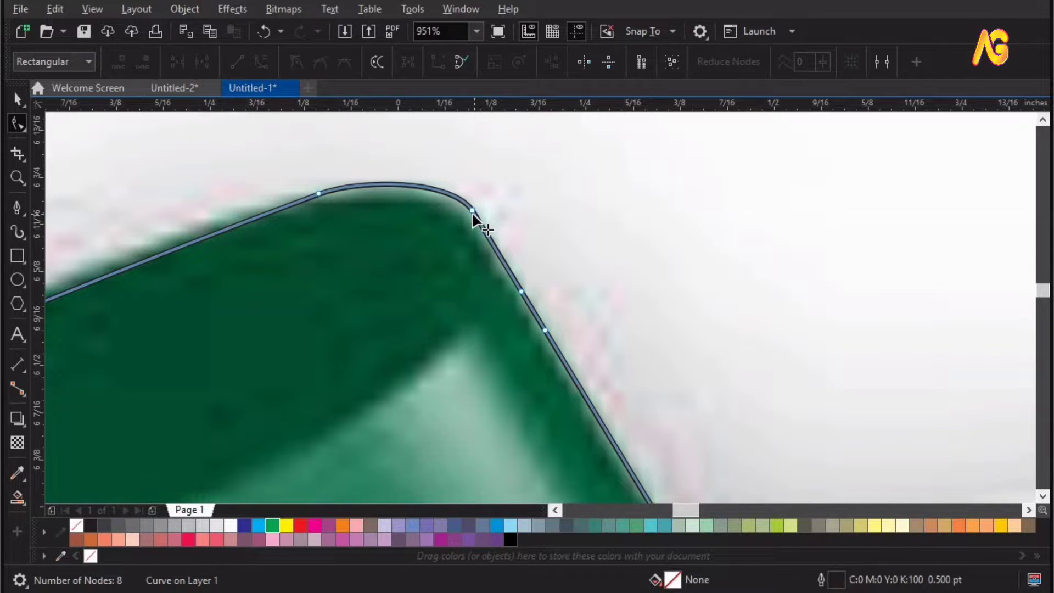
drag(472, 212, 471, 217)
drag(508, 275, 506, 264)
double_click(521, 292)
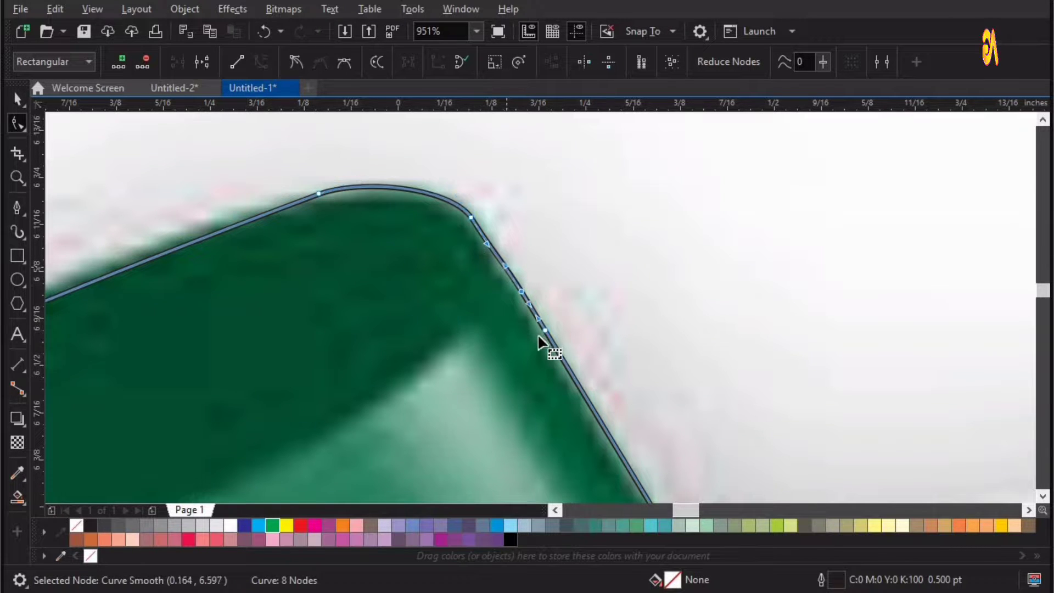
drag(545, 332, 544, 334)
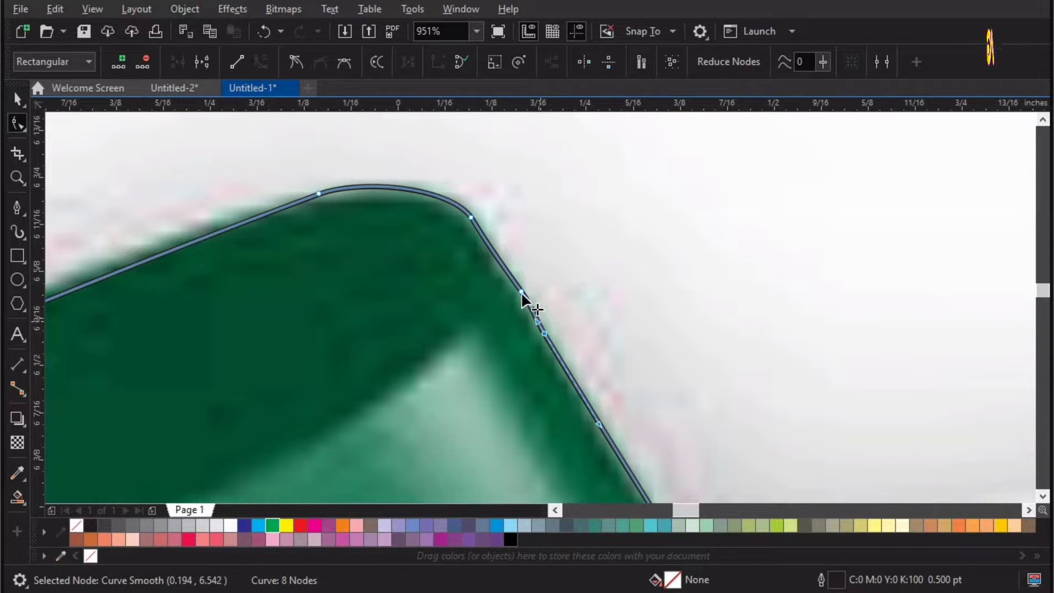
drag(521, 292, 519, 292)
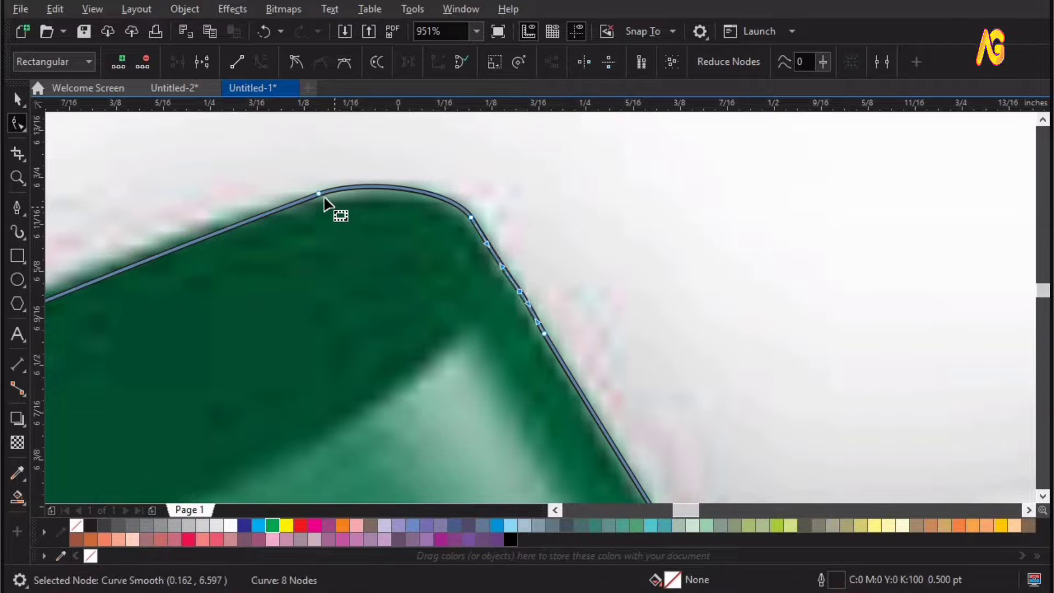
drag(326, 198, 335, 206)
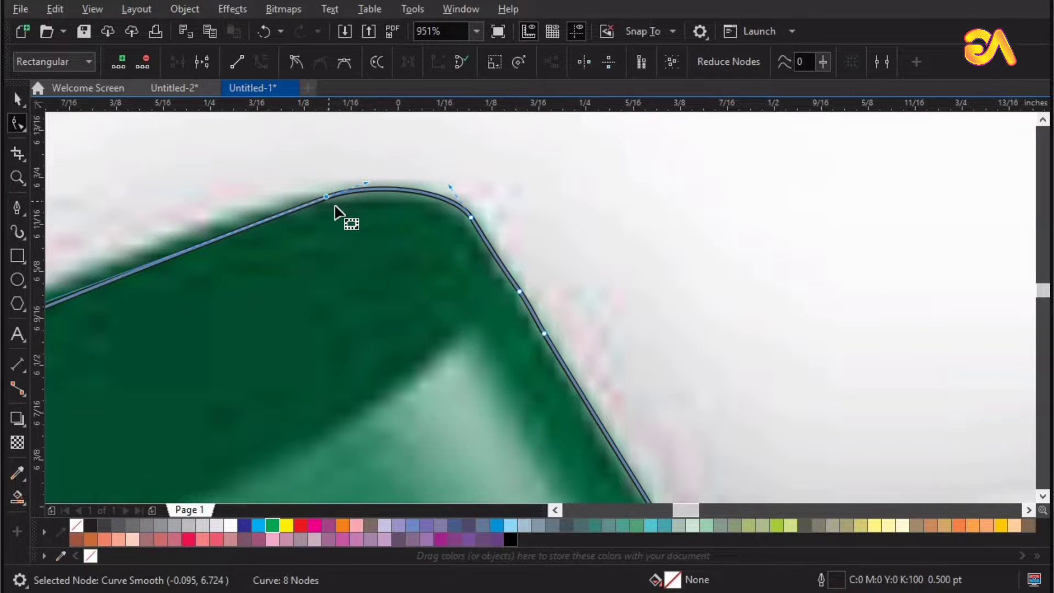
Trim the flag image with the traced curve, and delete the cutting curve
scroll(334, 206, down, 4)
key(z)
drag(448, 167, 2, 400)
scroll(376, 369, down, 2)
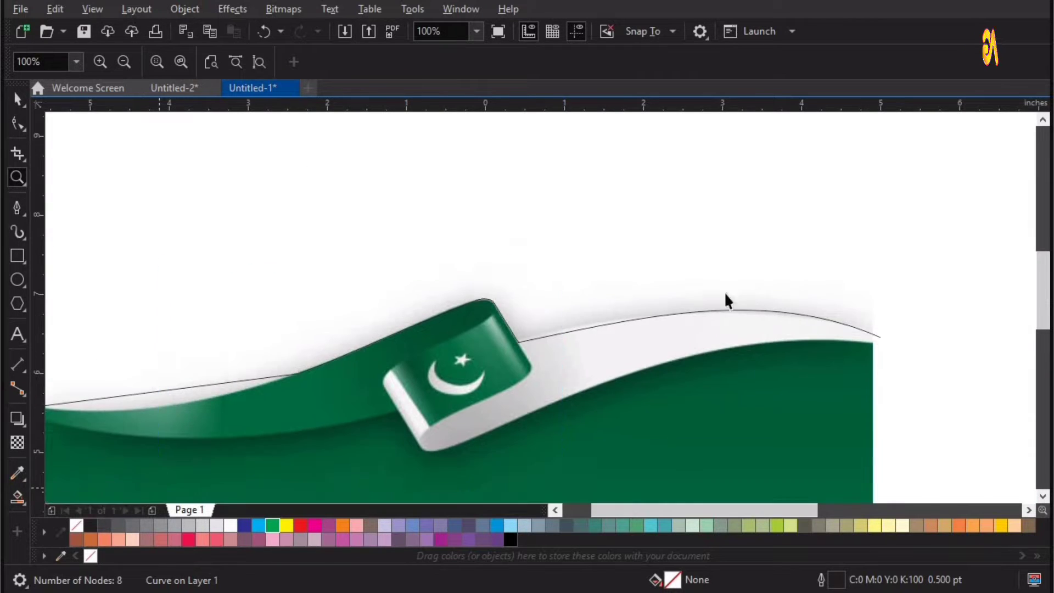
drag(929, 124, 483, 346)
key(space)
click(670, 213)
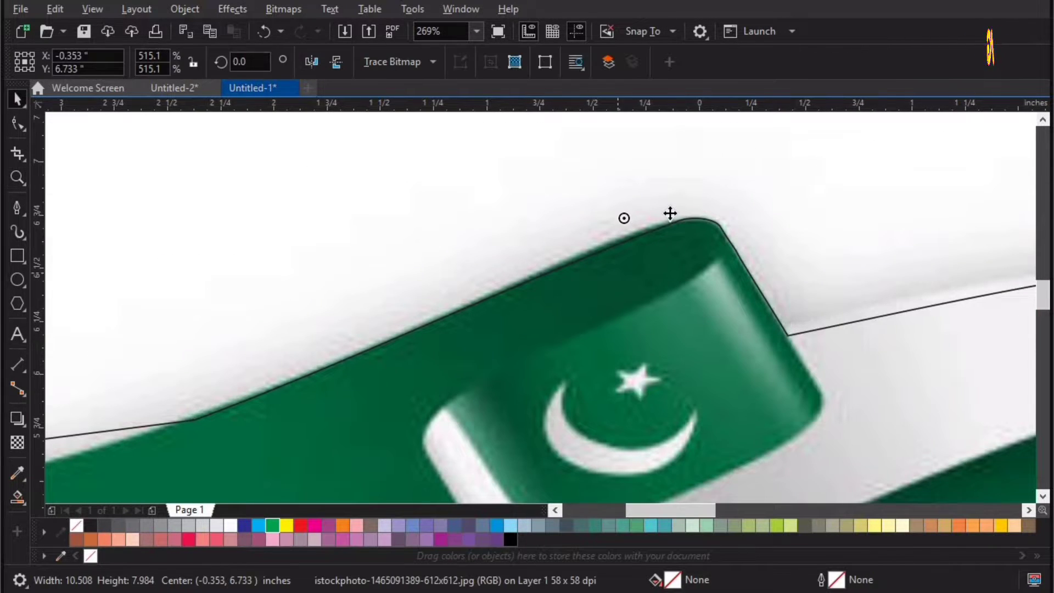
scroll(670, 213, down, 3)
key(Tab)
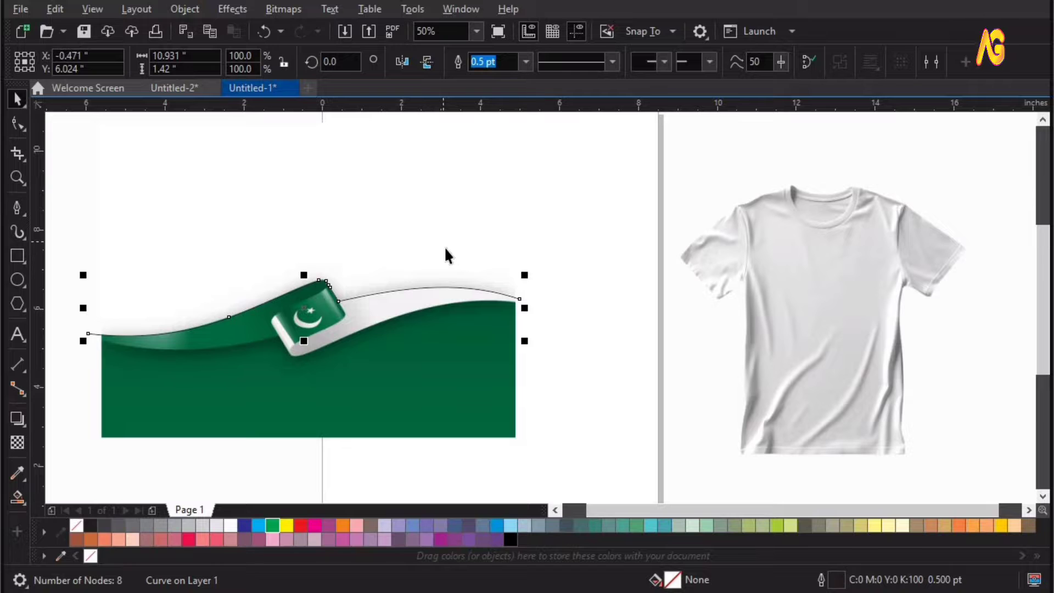
shift+click(447, 247)
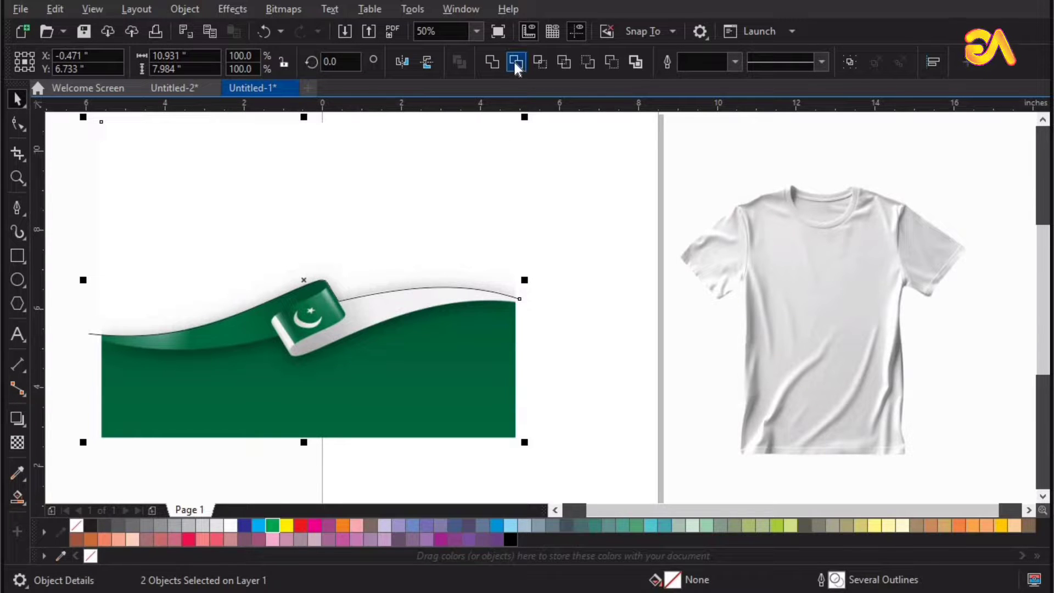
click(515, 62)
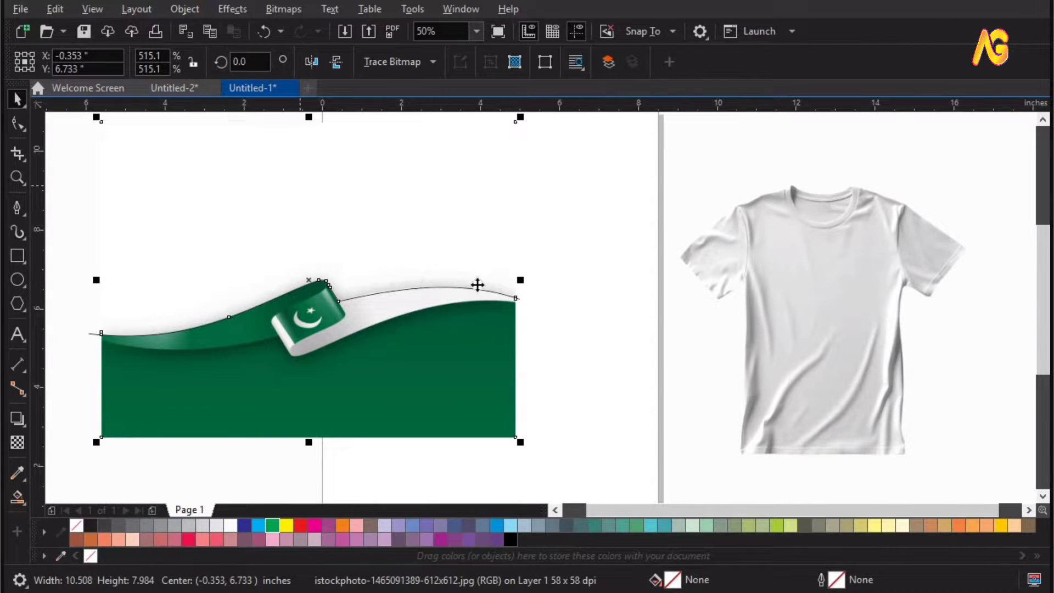
drag(600, 228, 68, 360)
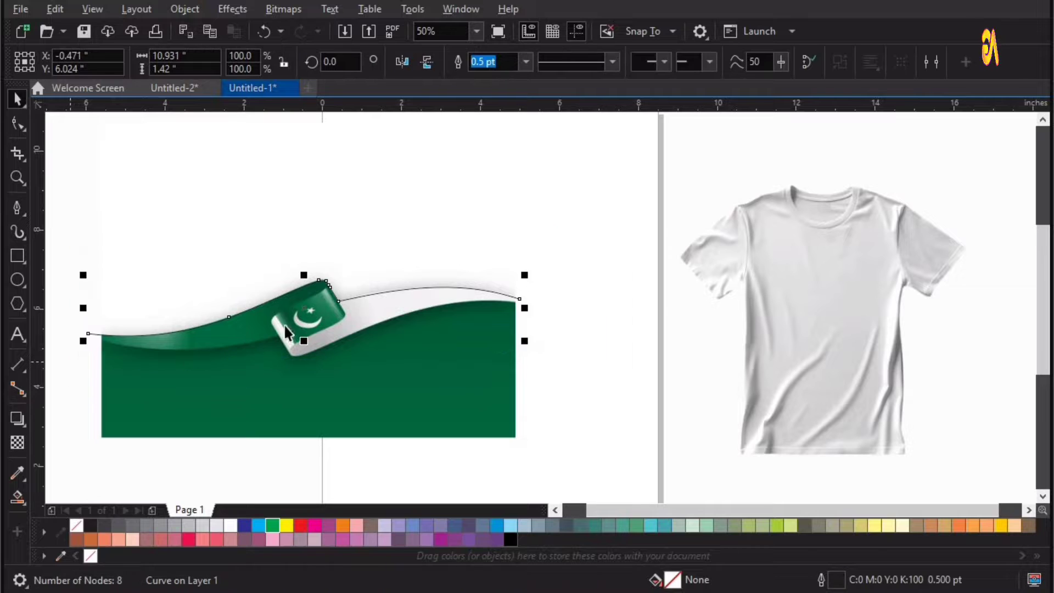
Break the trimmed flag image apart to remove its white upper piece, and shift the remaining piece about 1.15 inches right
click(345, 210)
click(345, 210)
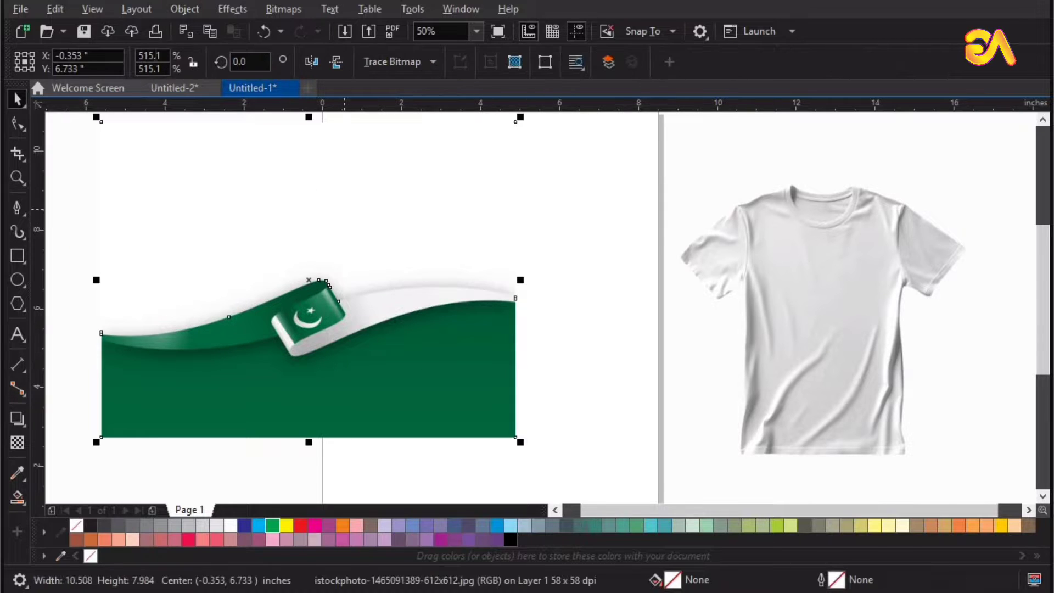
click(144, 10)
click(182, 9)
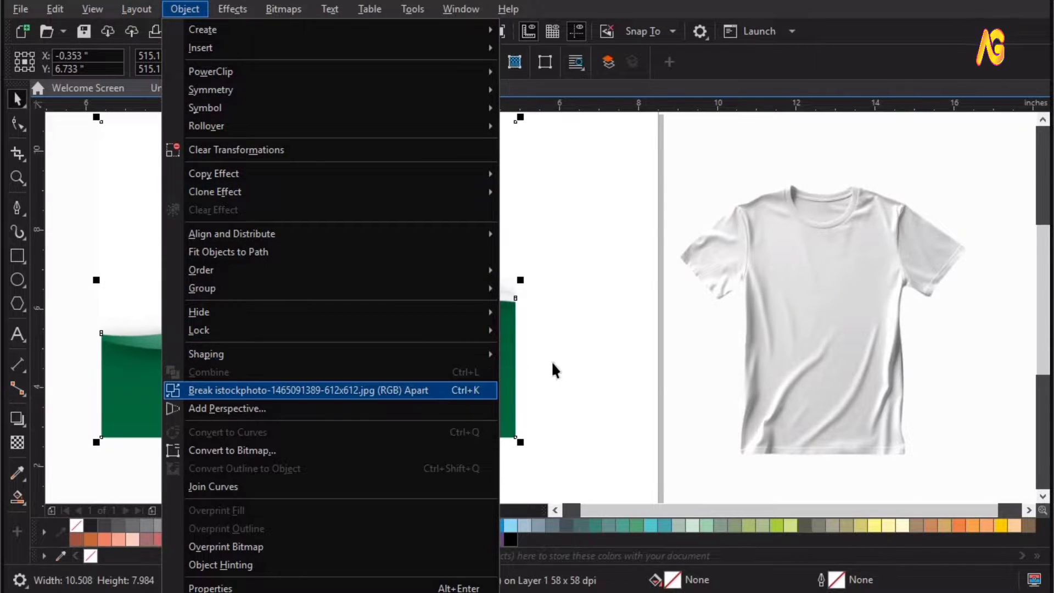
click(247, 390)
click(436, 164)
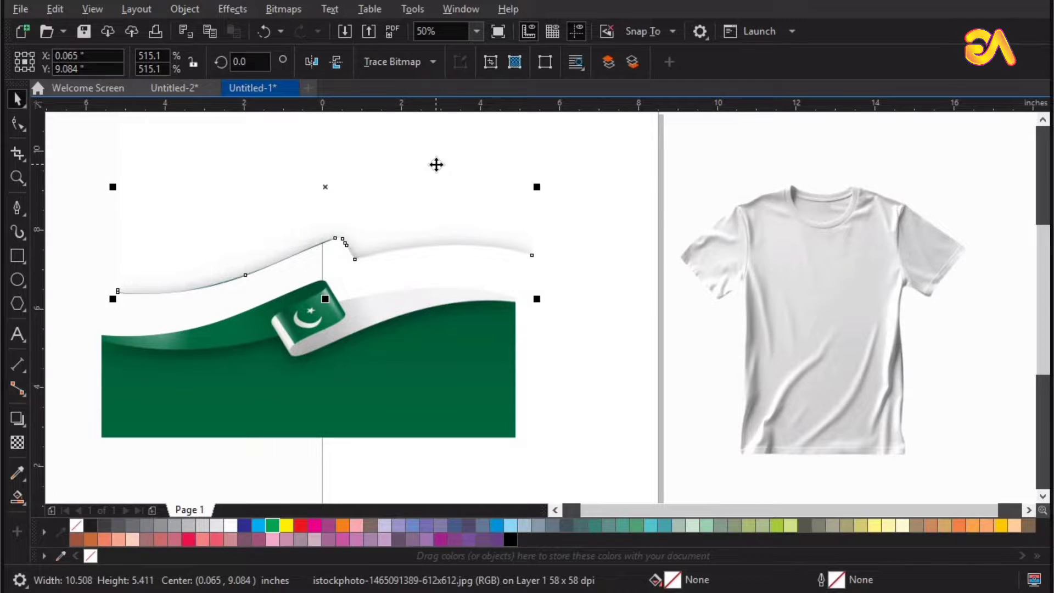
key(Delete)
drag(325, 355, 370, 355)
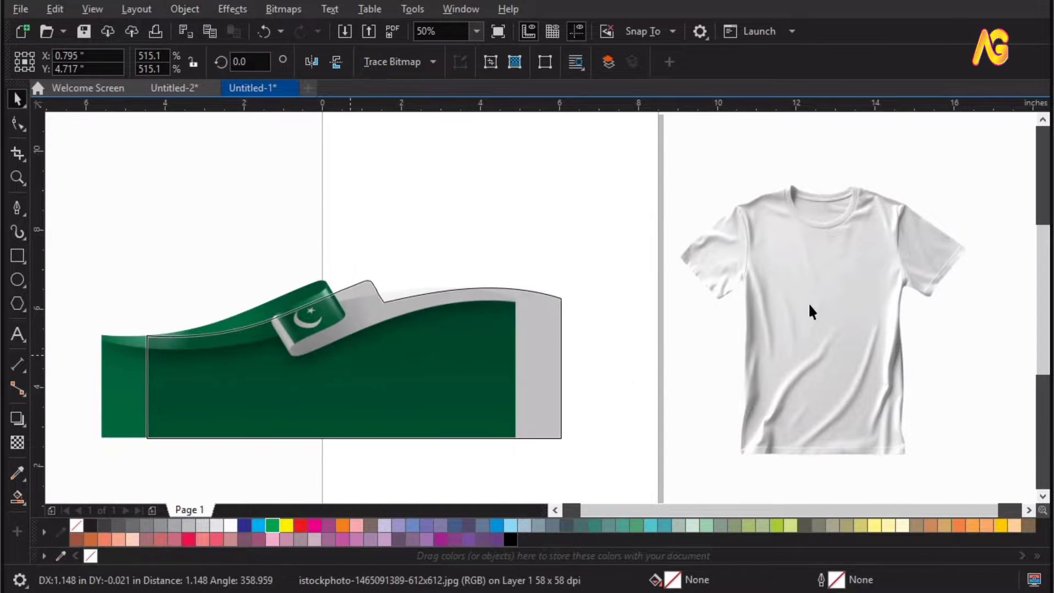
Trace the T-shirt image into vector shapes using the Clipart outline trace
key(F2)
click(705, 217)
key(z)
drag(959, 462, 989, 475)
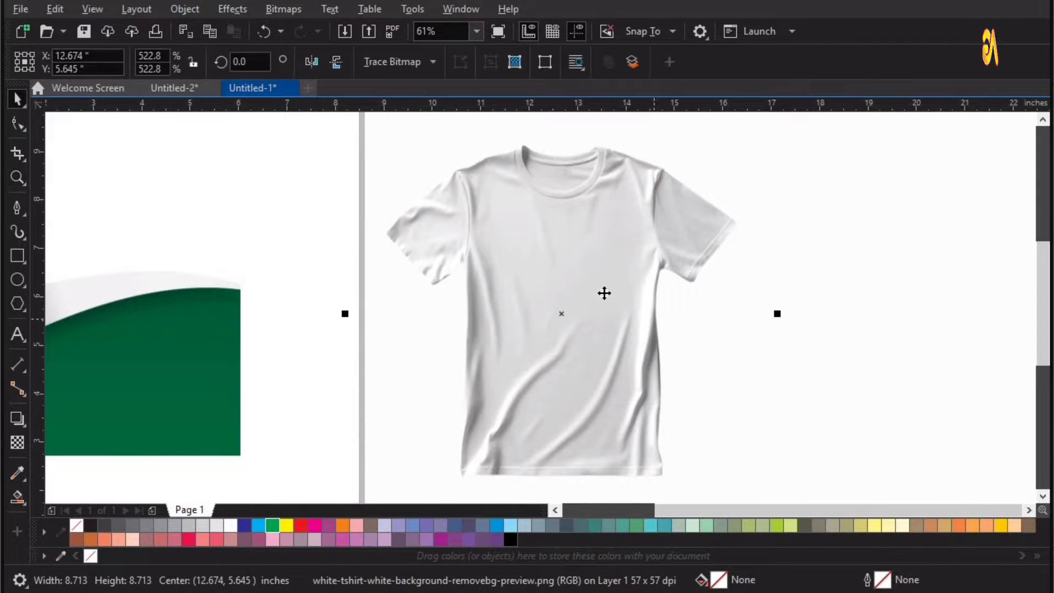
key(F4)
click(389, 62)
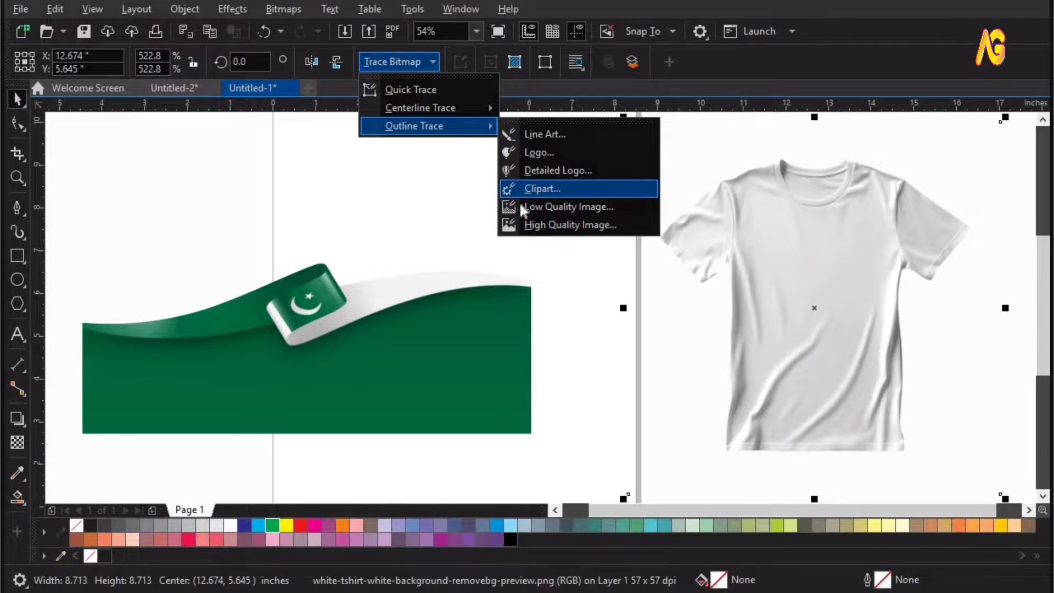
click(520, 193)
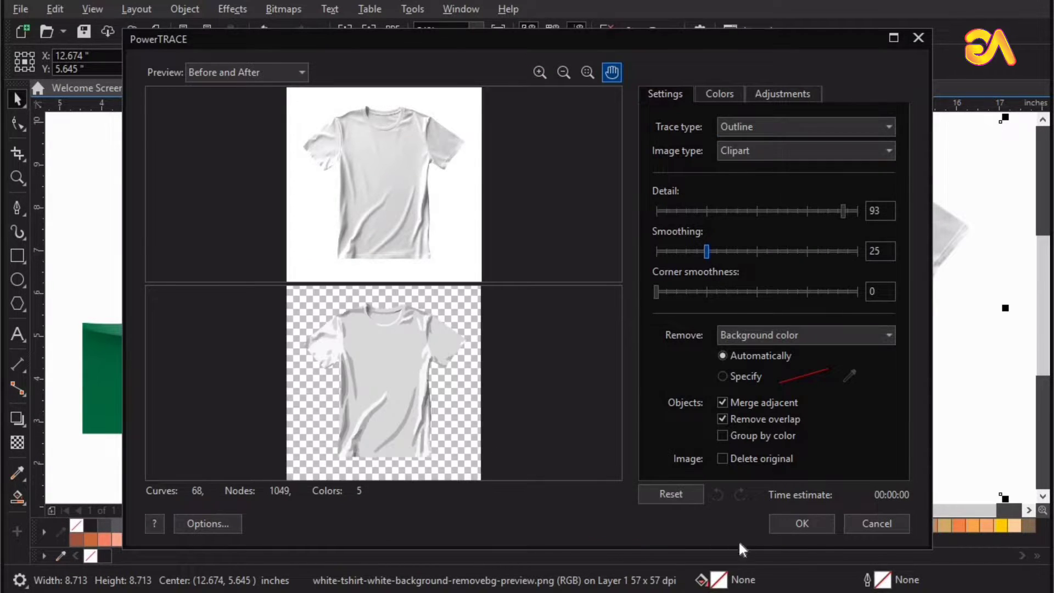
click(799, 523)
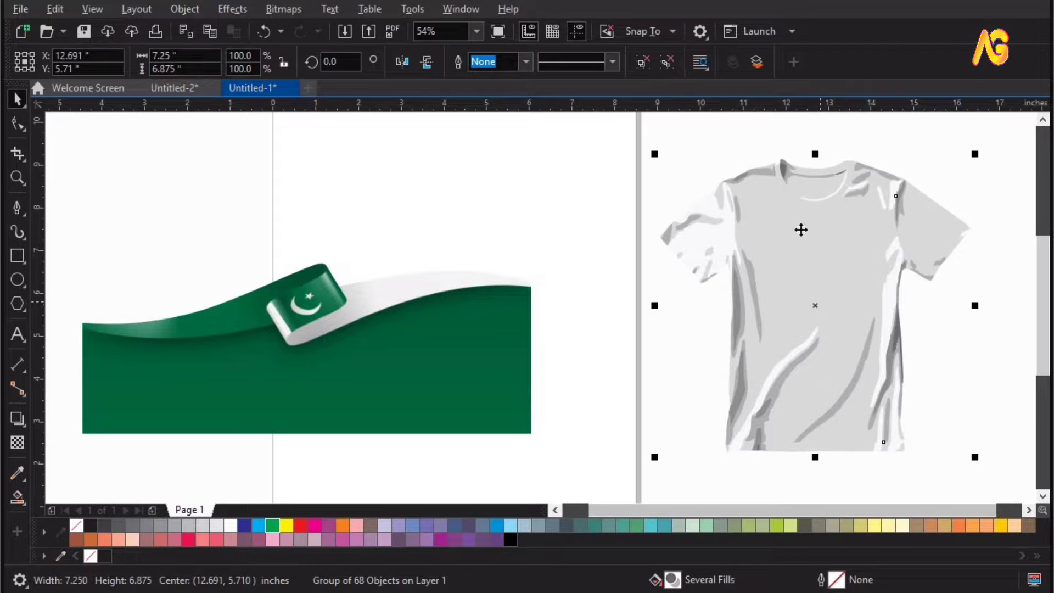
Move the traced T-shirt group about 8.8 inches to the right, clear of the original T-shirt image
scroll(802, 237, down, 2)
mouse_move(761, 252)
mouse_down()
mouse_move(965, 273)
mouse_move(935, 252)
mouse_up()
drag(814, 148, 1049, 347)
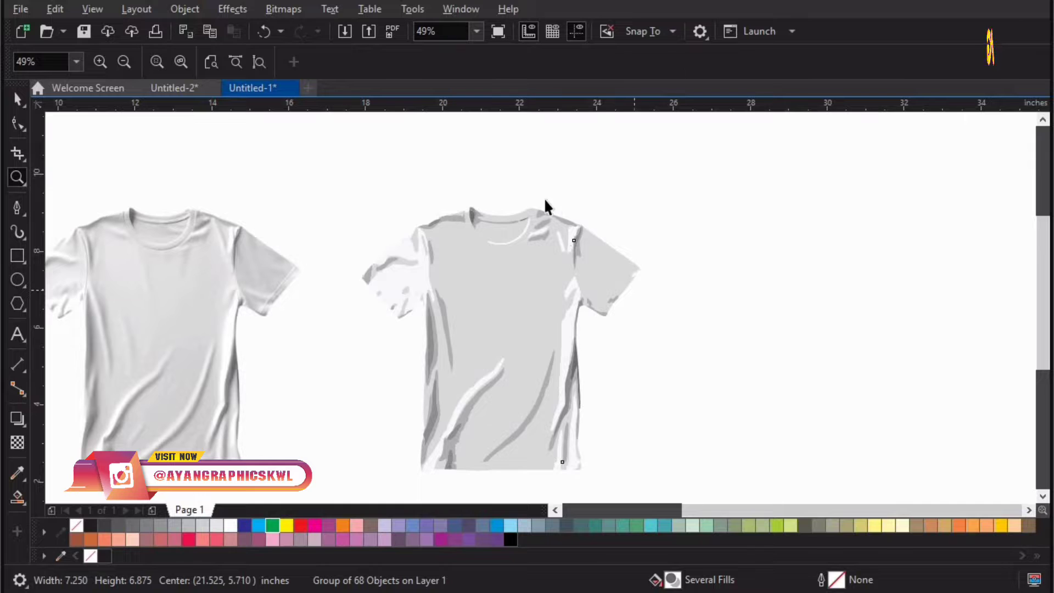
Ungroup the traced T-shirt and create a boundary outline around all its shapes
click(641, 62)
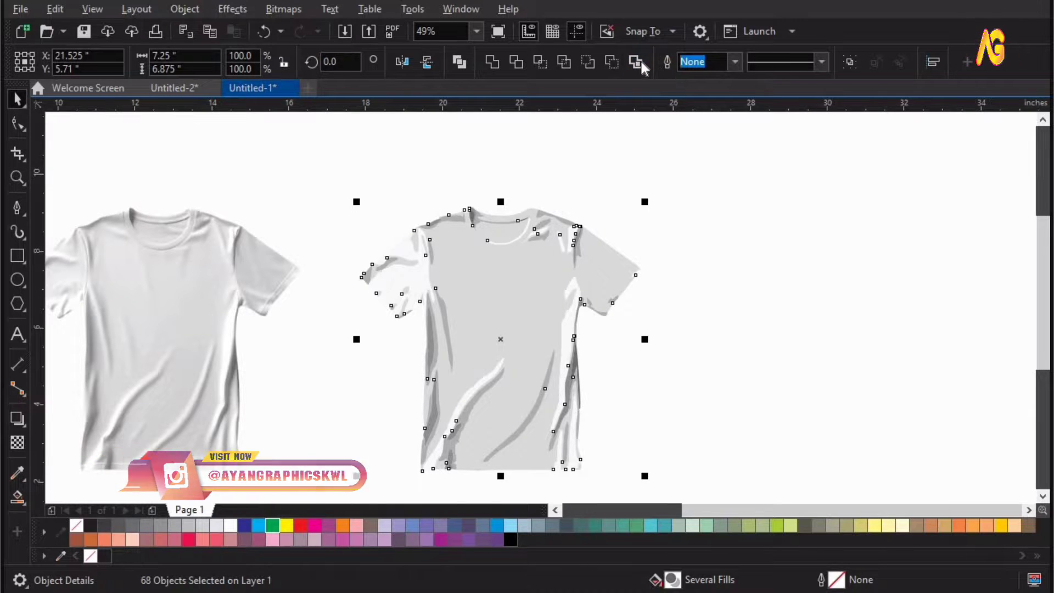
click(641, 269)
click(637, 263)
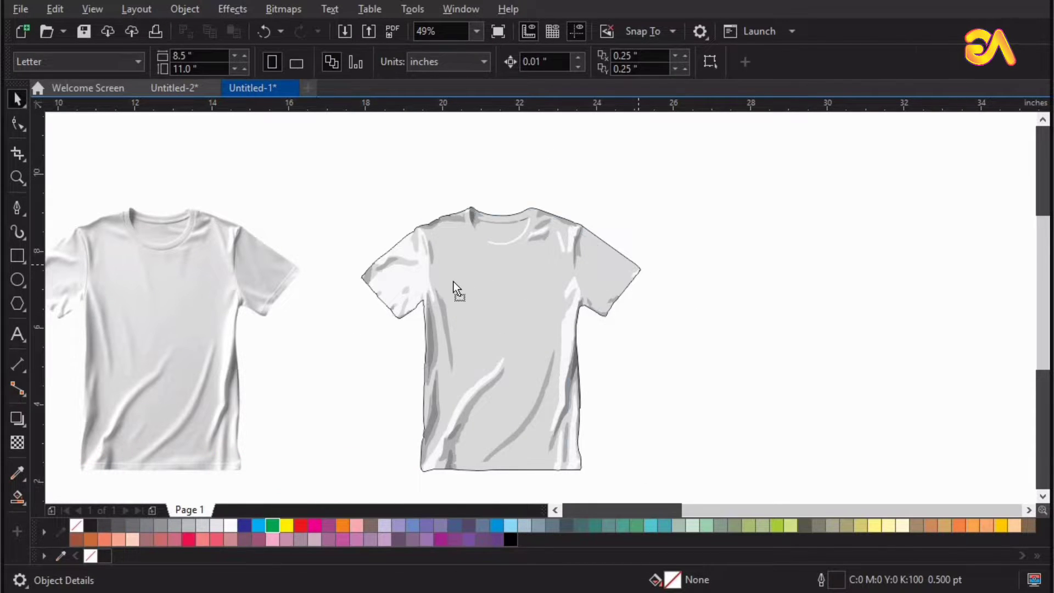
Move the boundary outline toward the original T-shirt image and try centring it on that image
drag(362, 273, 176, 254)
shift+click(156, 247)
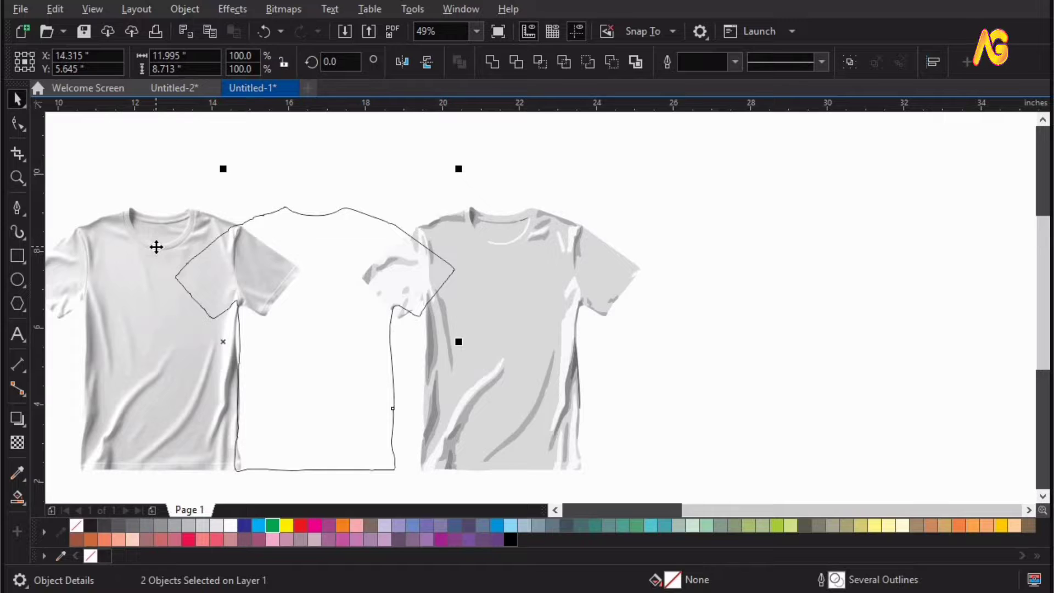
key(c)
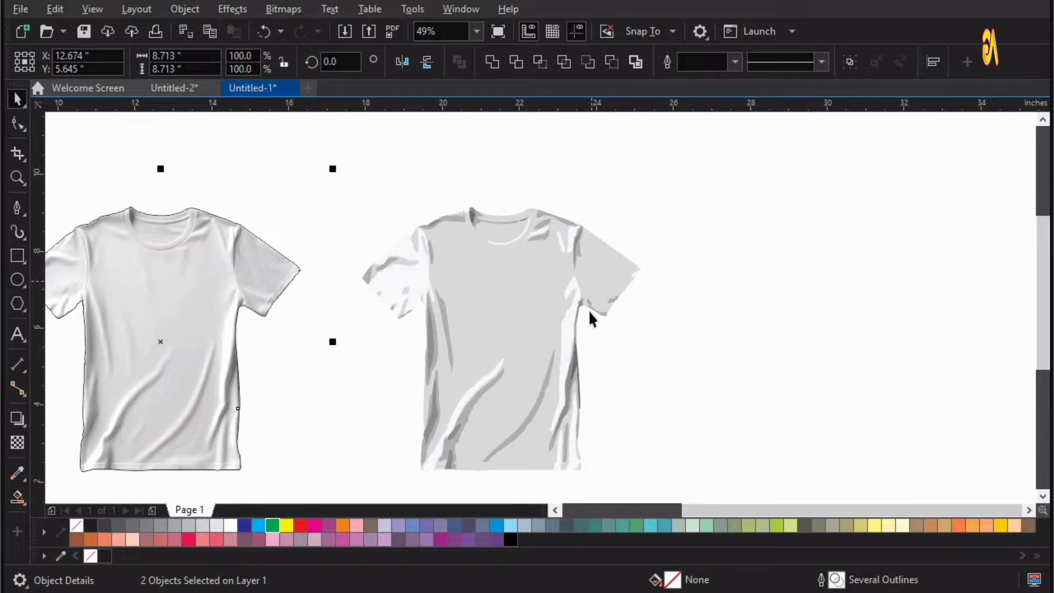
key(ctrl+z)
Delete all the traced T-shirt shapes, leaving the boundary outline and the original T-shirt image
drag(756, 173, 338, 484)
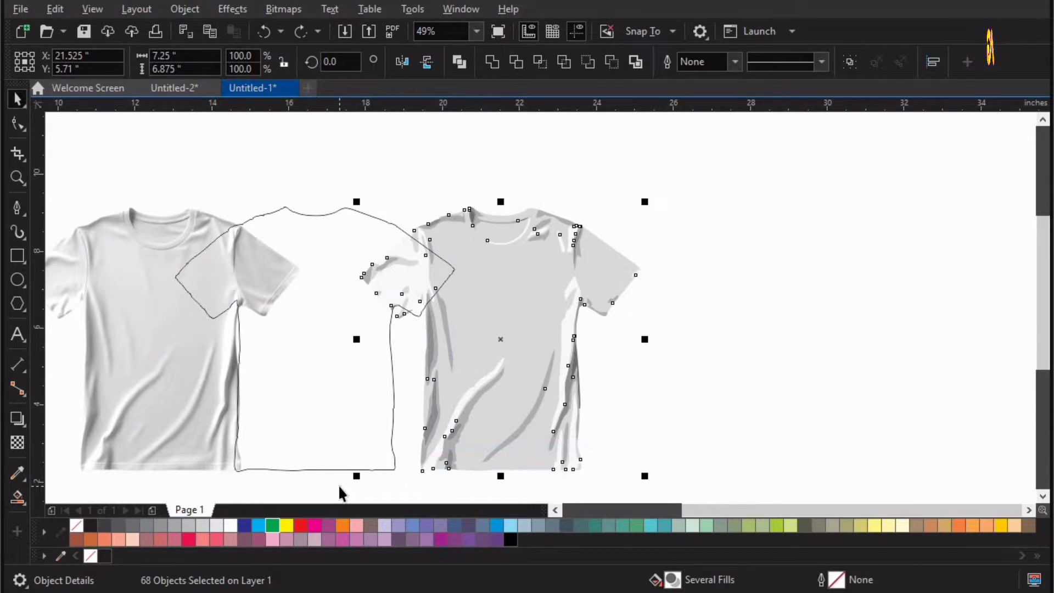
key(Delete)
key(F4)
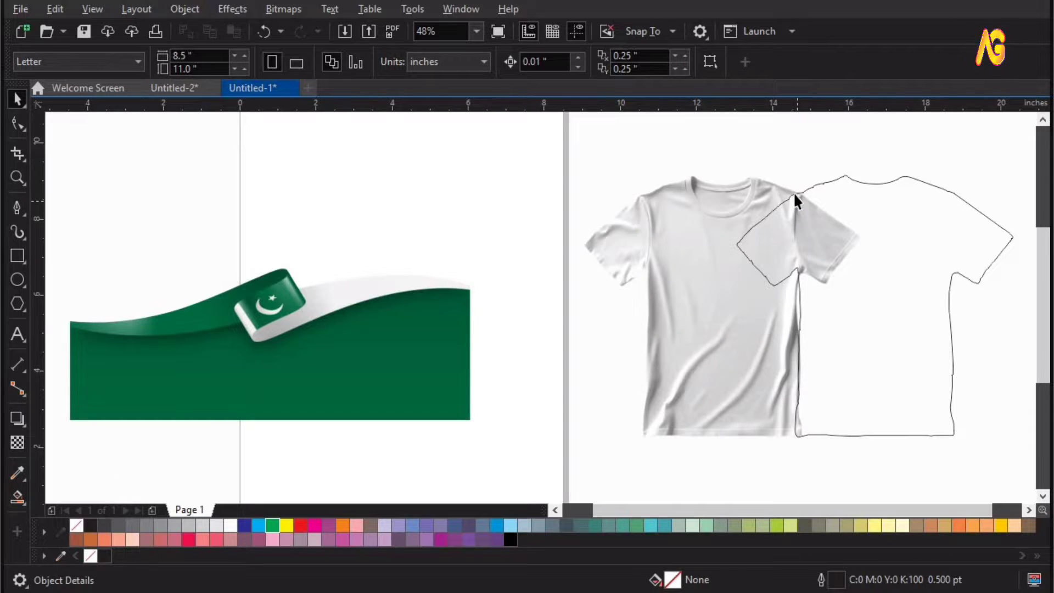
Align the boundary outline with the original T-shirt image by their horizontal and vertical centres
click(795, 194)
shift+click(687, 188)
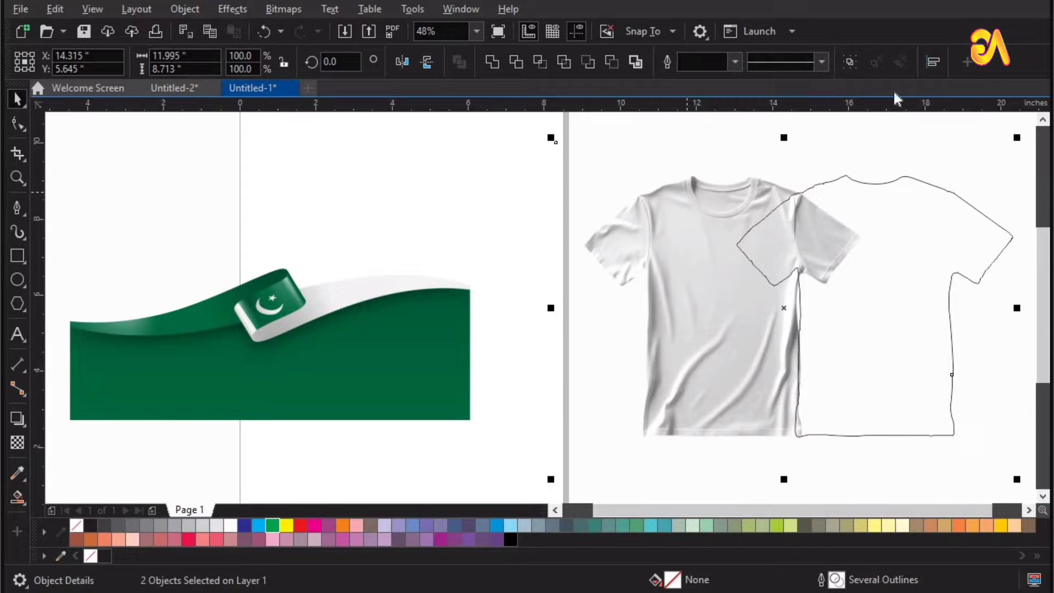
click(932, 63)
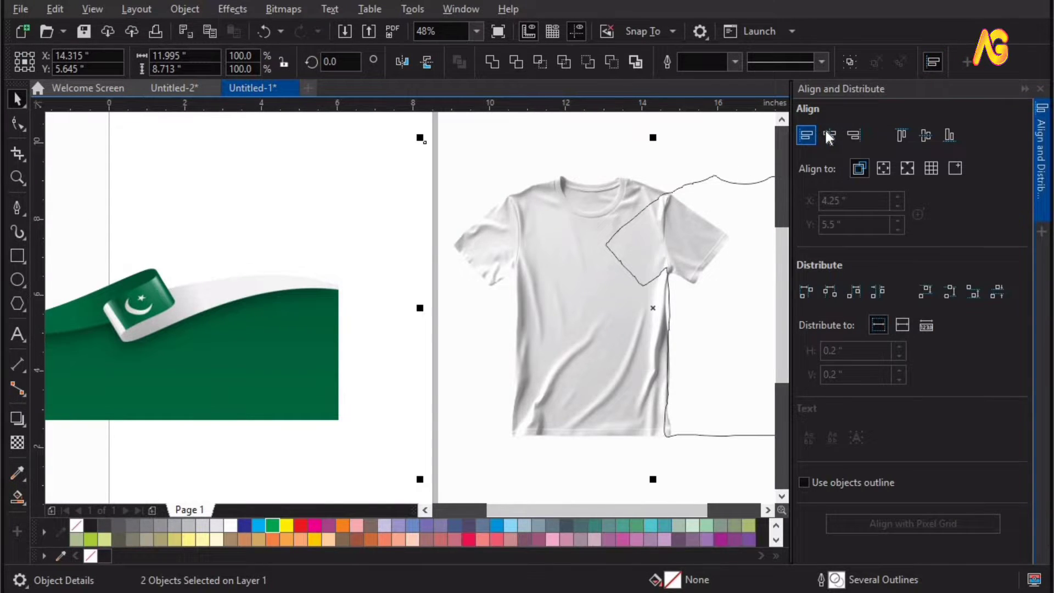
click(828, 134)
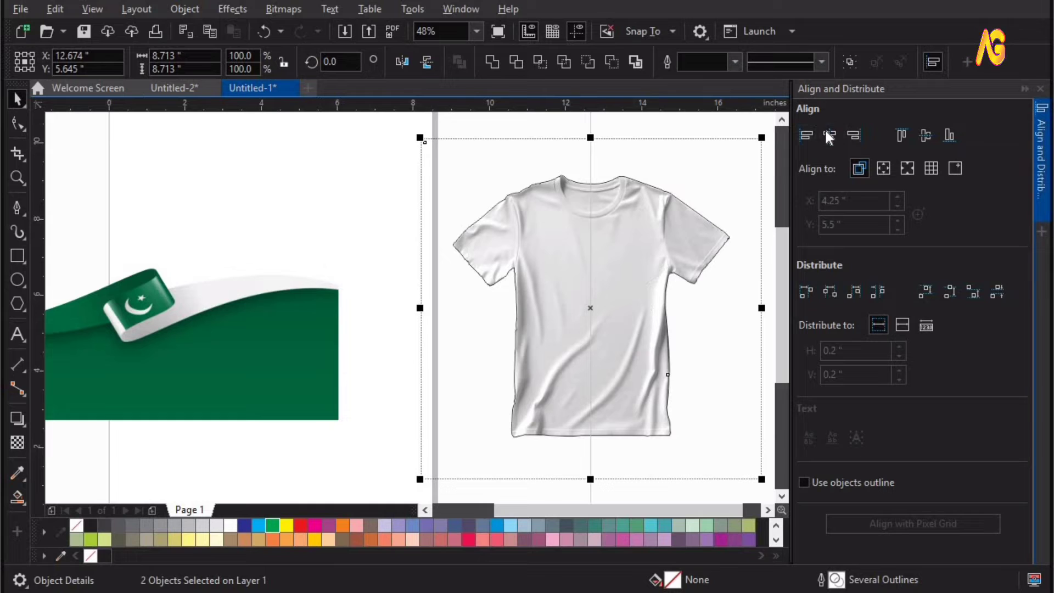
click(925, 136)
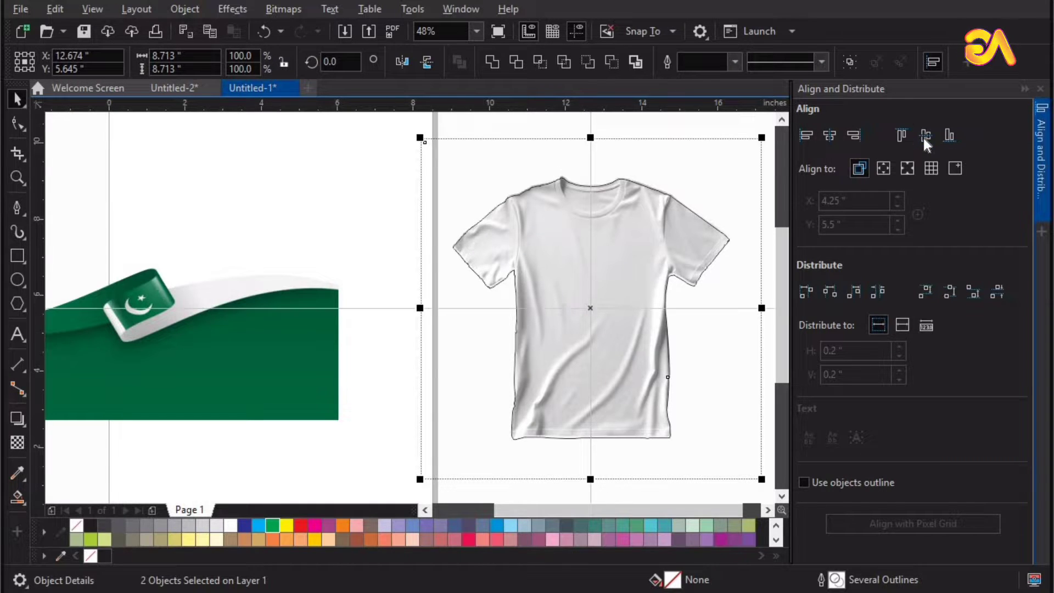
key(ctrl+shift+a)
Fill the T-shirt boundary outline with white
click(943, 238)
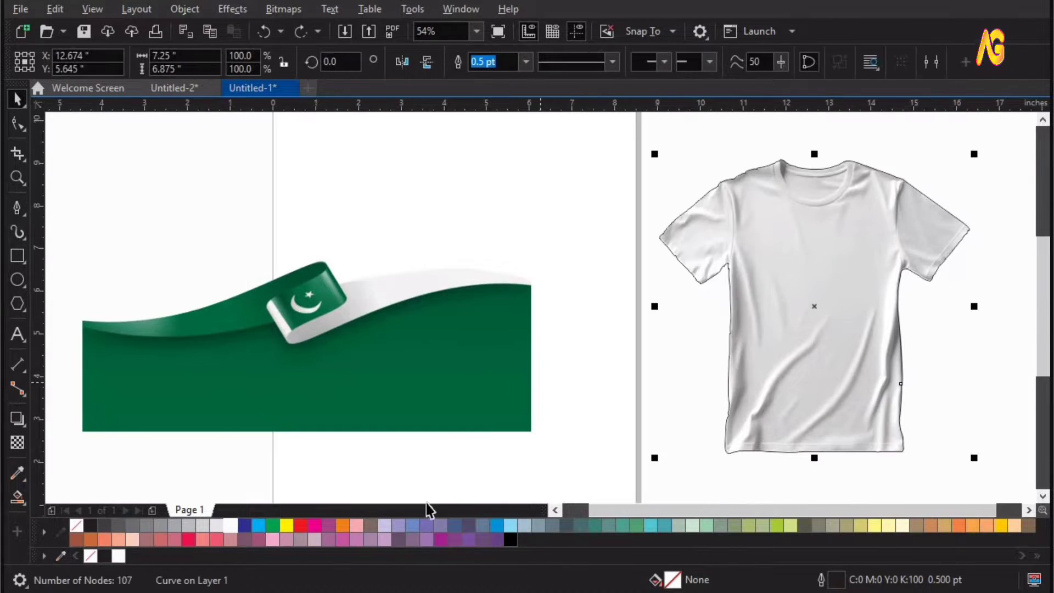
click(230, 526)
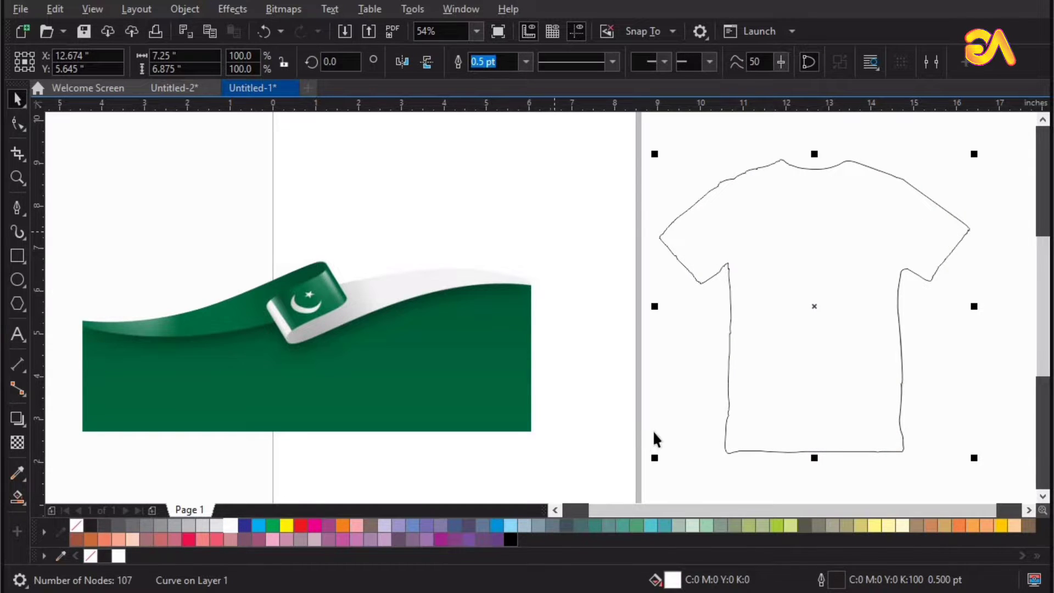
click(653, 439)
Place the T-shirt image inside the white outline shape as a PowerClip and remove the shape's outline colour
click(670, 426)
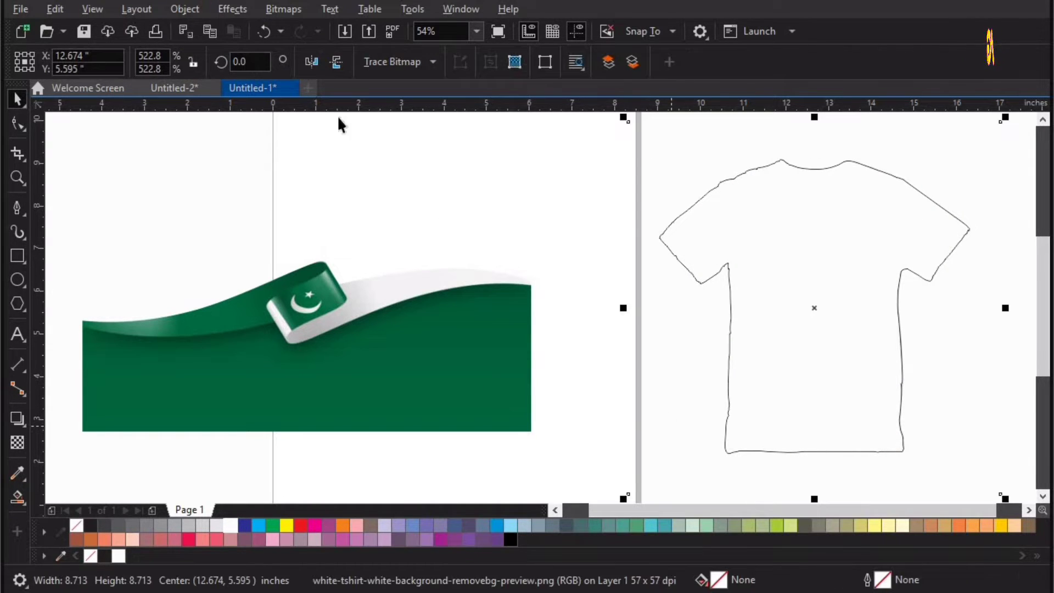
click(189, 10)
mouse_move(327, 72)
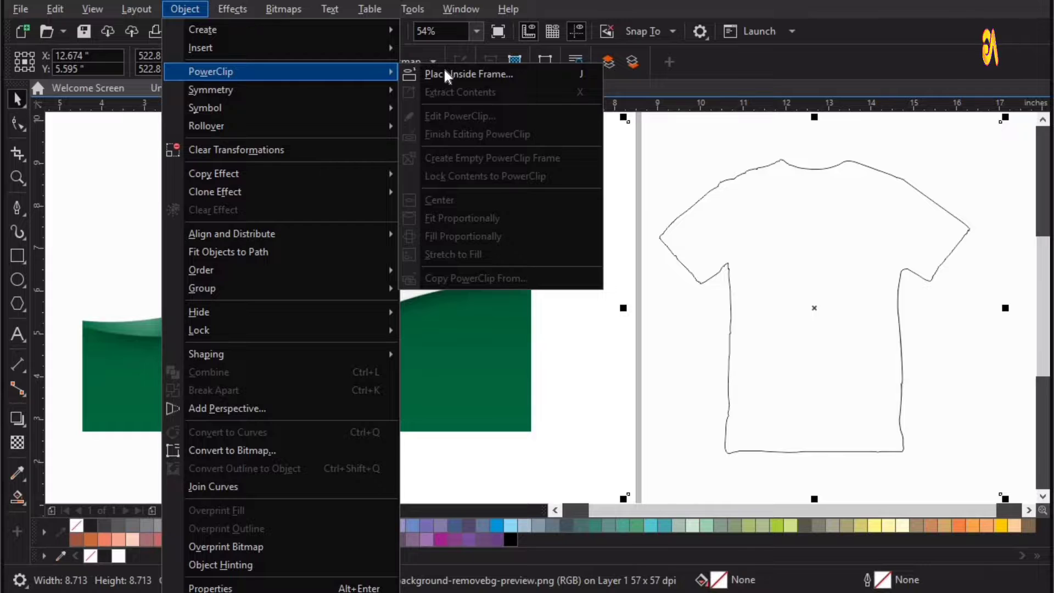
click(447, 76)
click(762, 219)
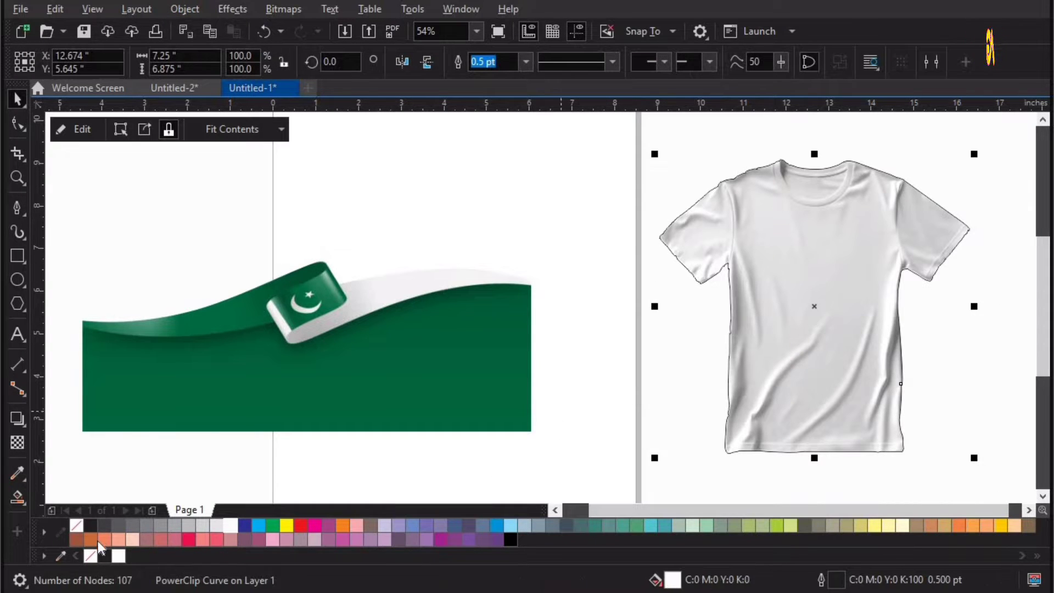
click(47, 555)
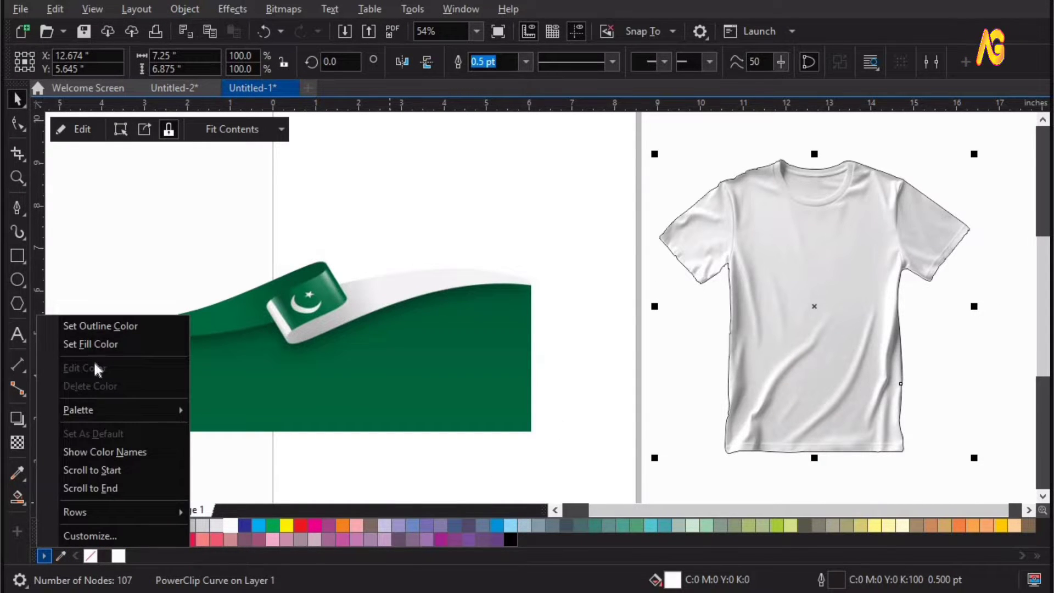
click(98, 328)
Move the flag artwork to the T-shirt, centring it horizontally and aligning it with the shirt's bottom edge
drag(356, 373, 764, 383)
key(ctrl+a)
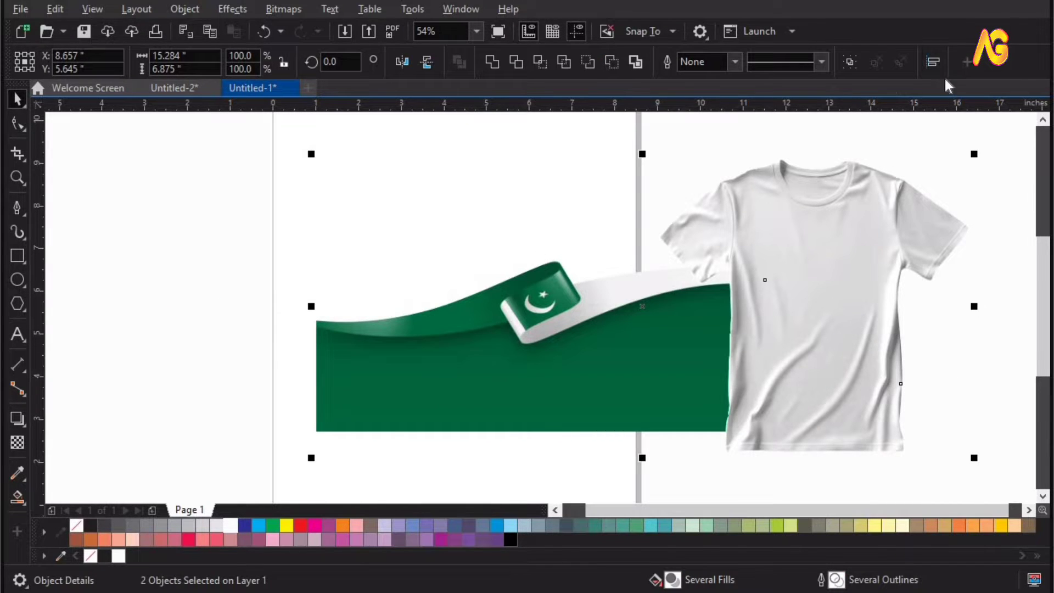
click(933, 62)
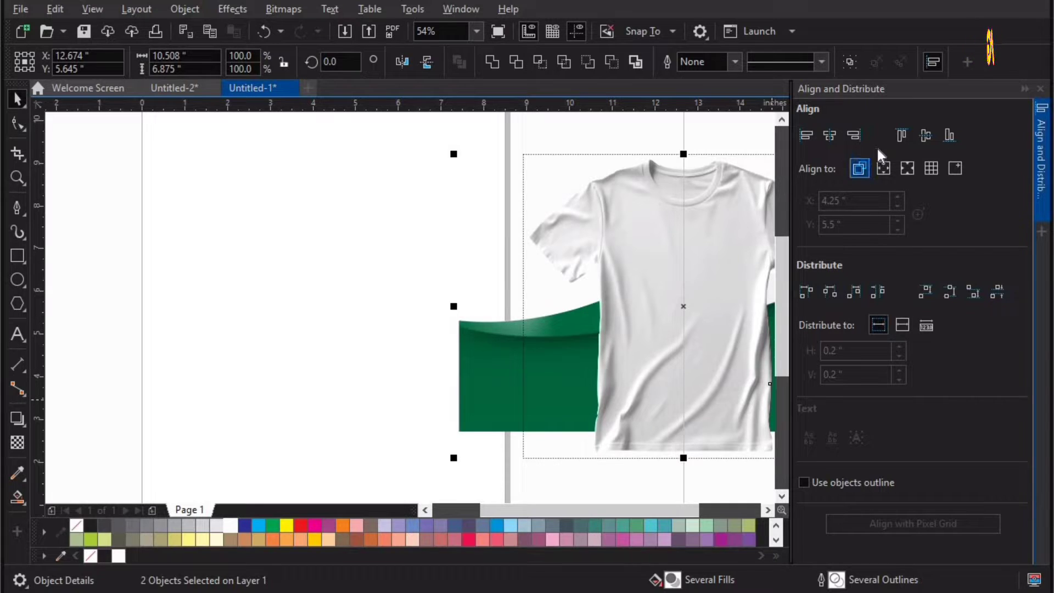
click(949, 135)
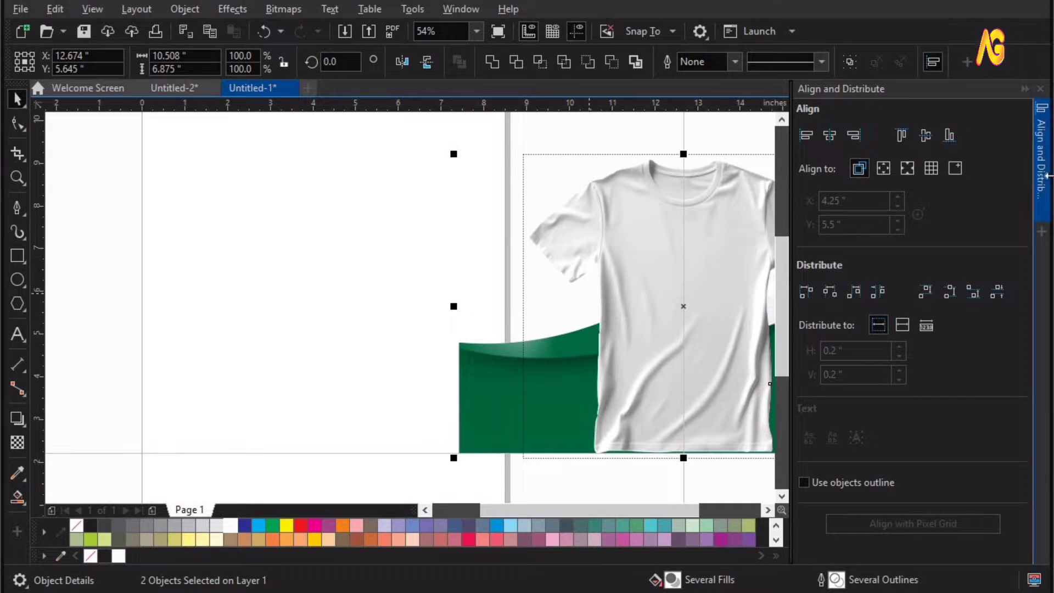
key(Escape)
click(1040, 88)
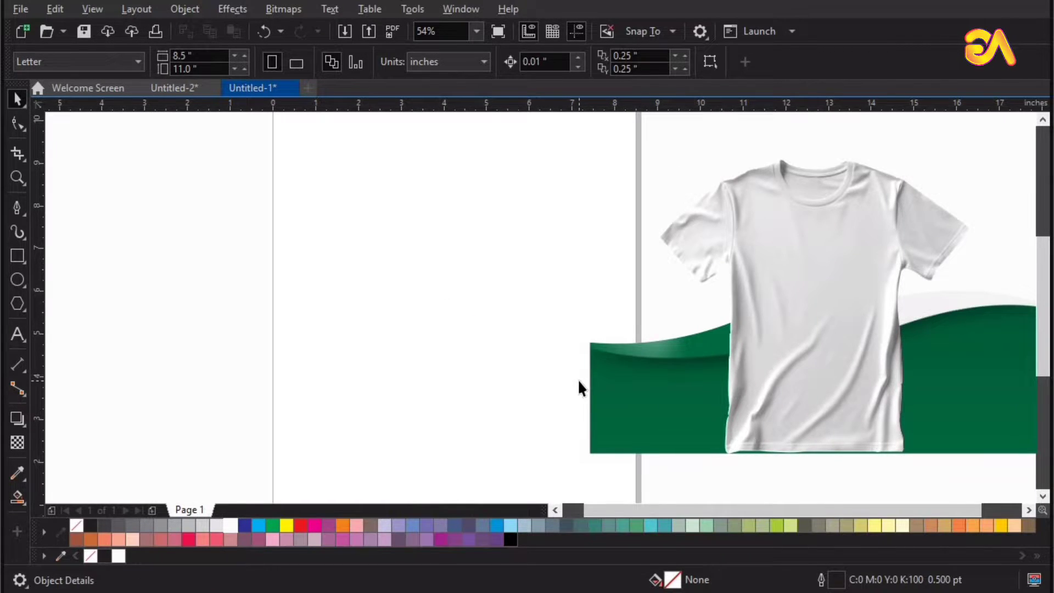
Narrow the flag artwork symmetrically about its centre to about 4.77 inches wide
key(F4)
click(823, 406)
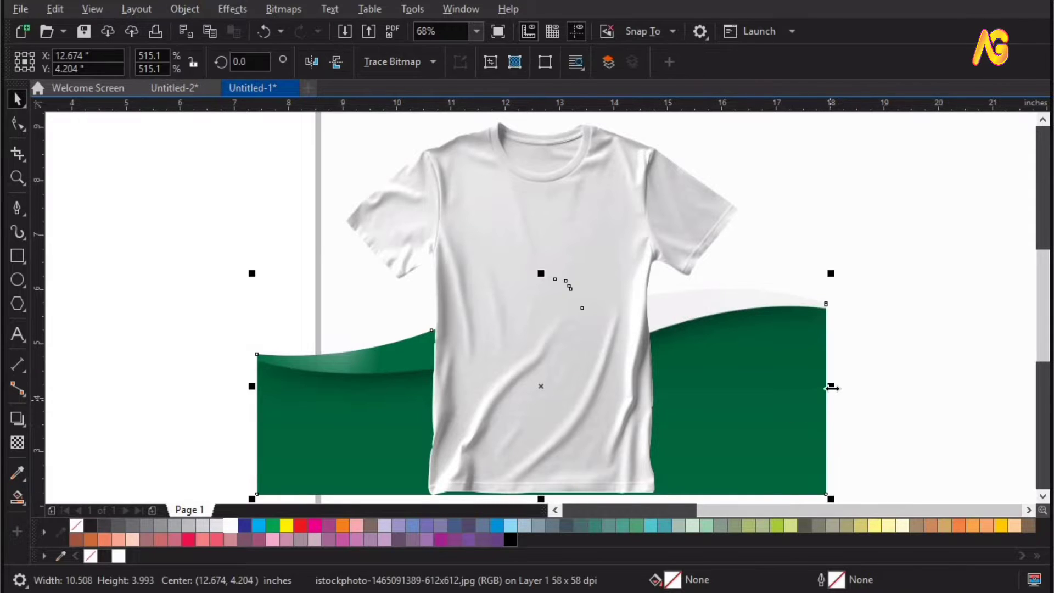
drag(776, 387, 670, 390)
Bring the flag artwork to the front of the layer, over the T-shirt
key(F2)
drag(805, 216, 313, 536)
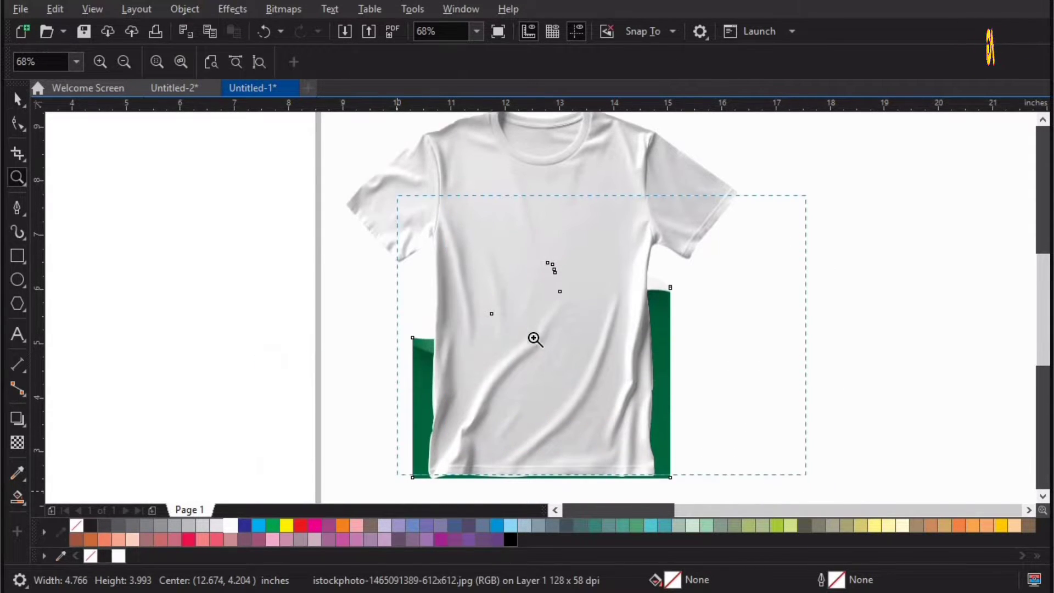
key(space)
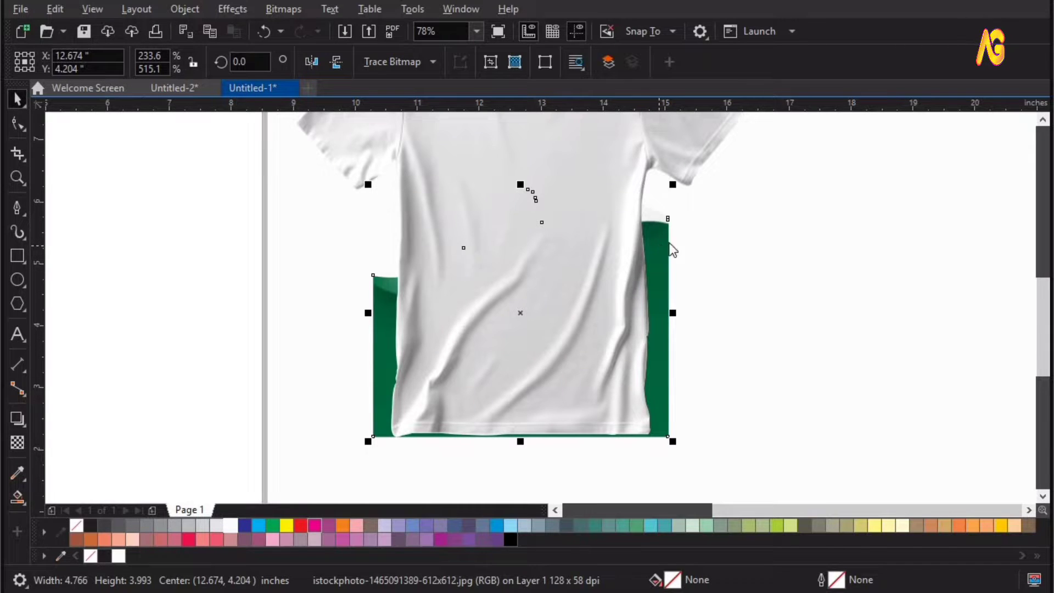
right_click(663, 225)
mouse_move(716, 342)
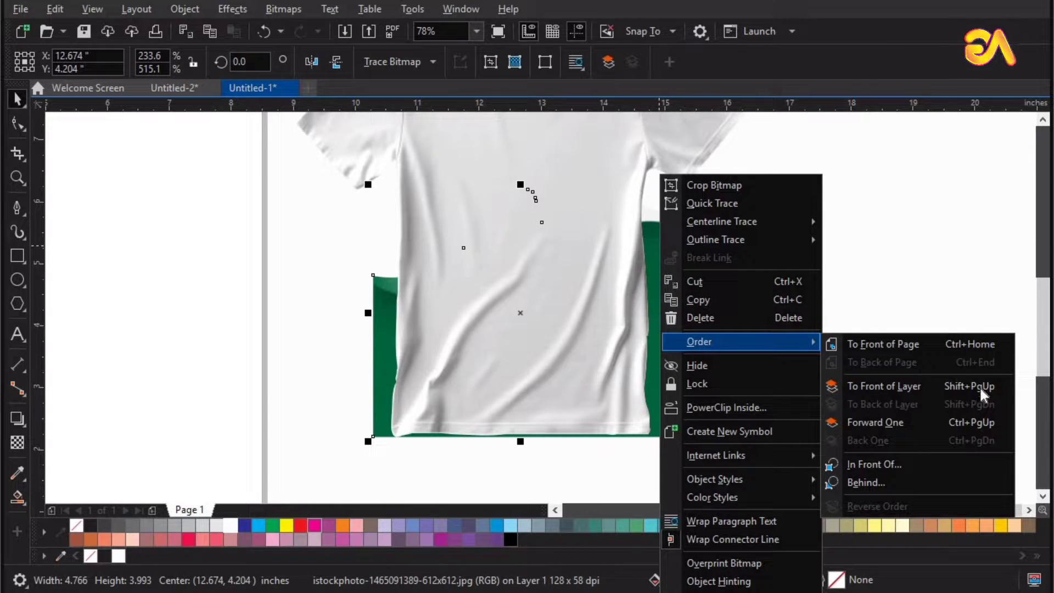
click(973, 380)
click(927, 281)
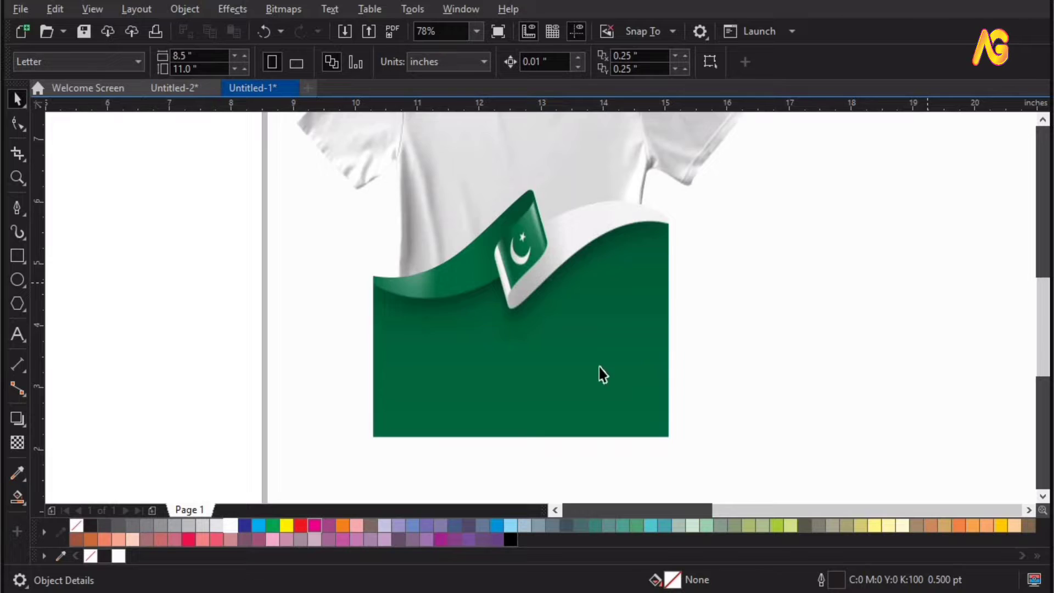
Narrow the flag artwork further about its centre to about 4.32 inches wide, closer to the shirt body
key(F3)
key(z)
drag(311, 217, 835, 510)
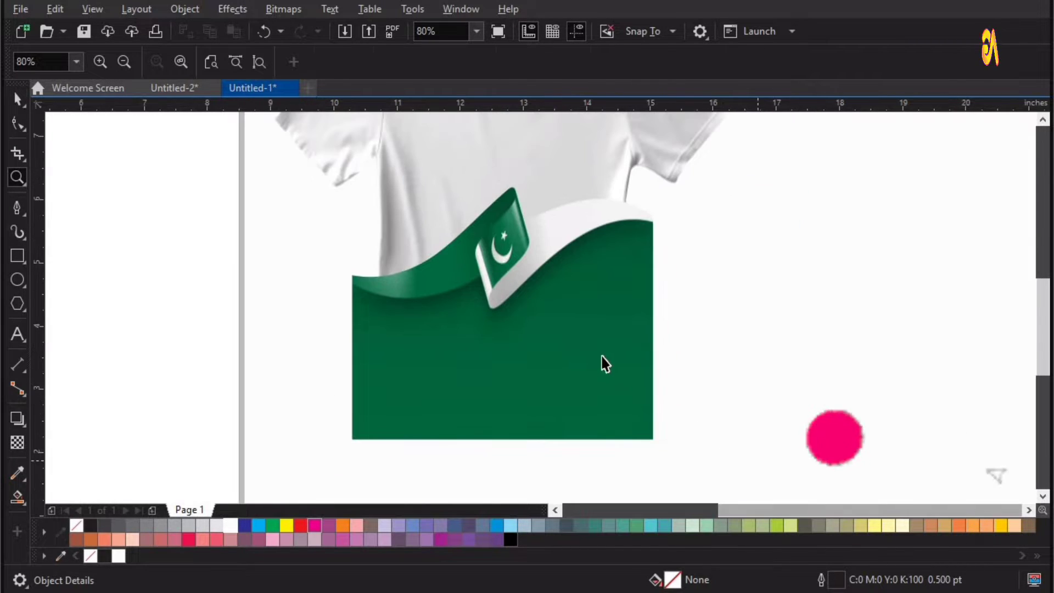
key(space)
click(640, 320)
drag(649, 313, 640, 313)
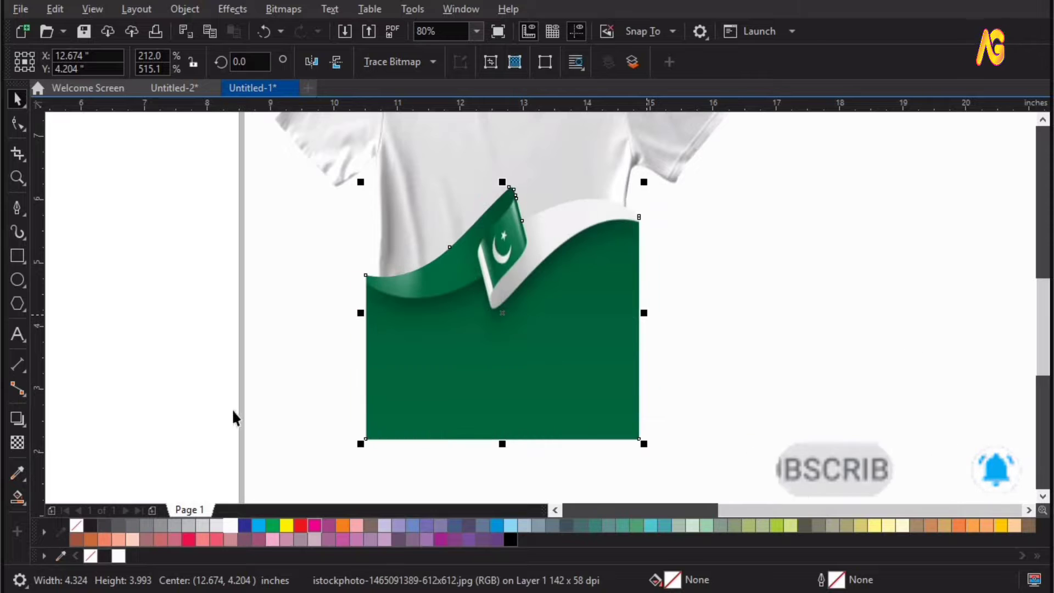
Set the flag artwork's transparency merge mode to Multiply
click(17, 442)
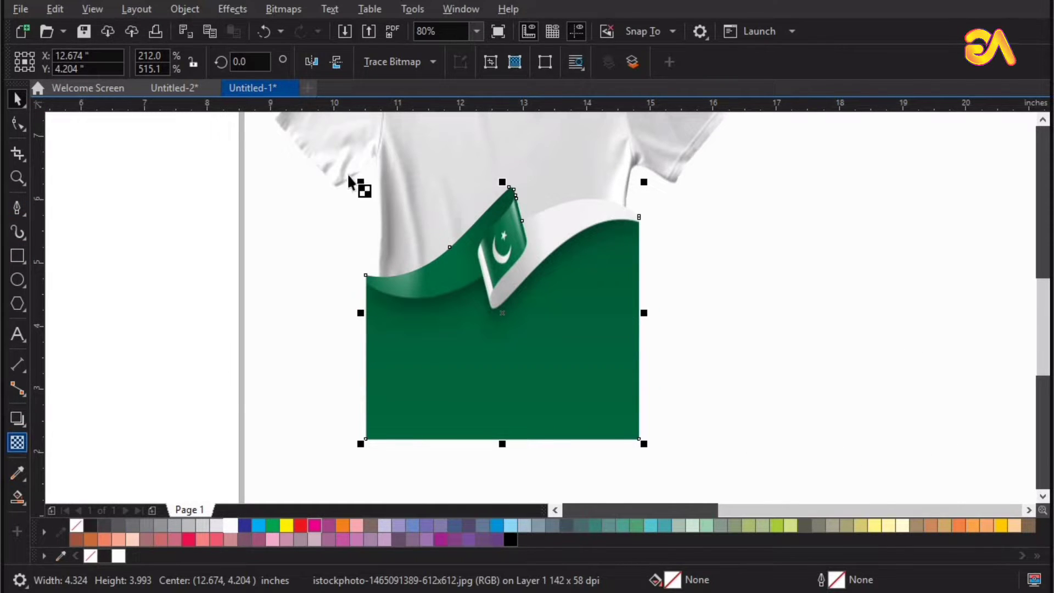
click(226, 65)
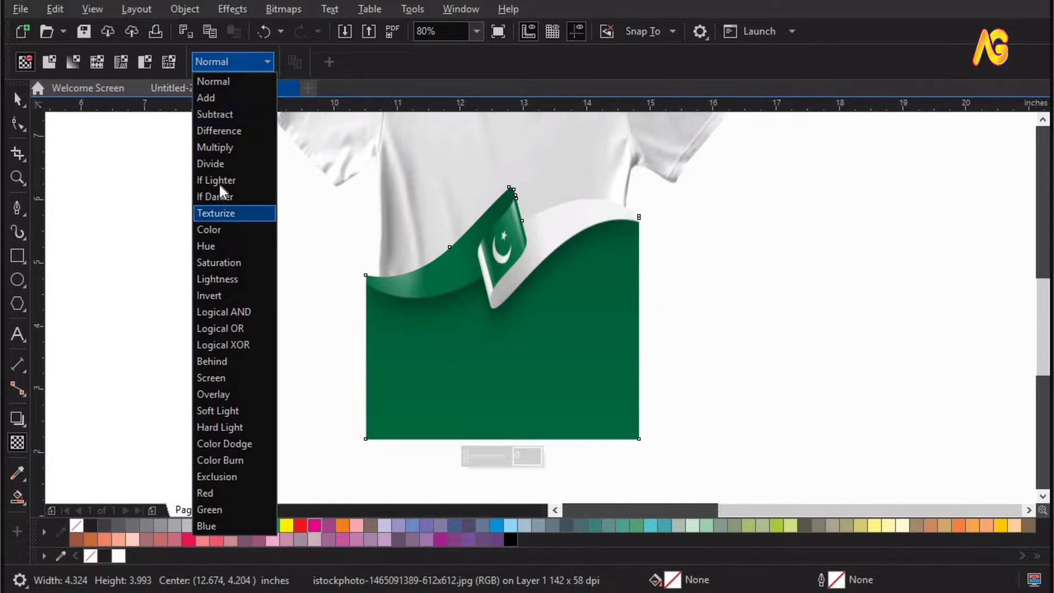
click(220, 149)
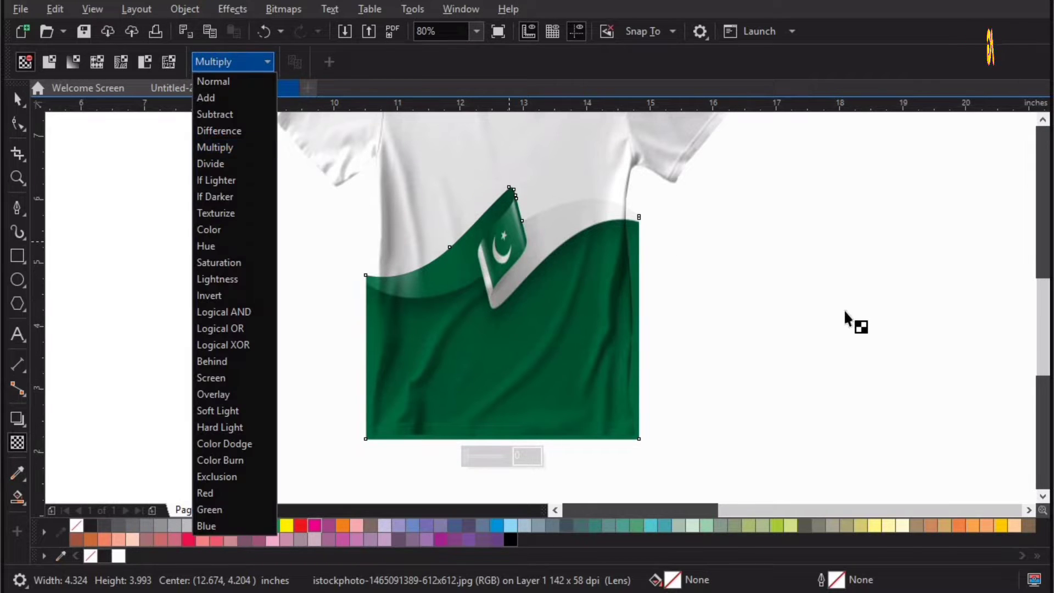
click(843, 309)
Narrow the blended flag artwork symmetrically to about 4.14 inches to match the shirt's hem width
key(space)
click(636, 249)
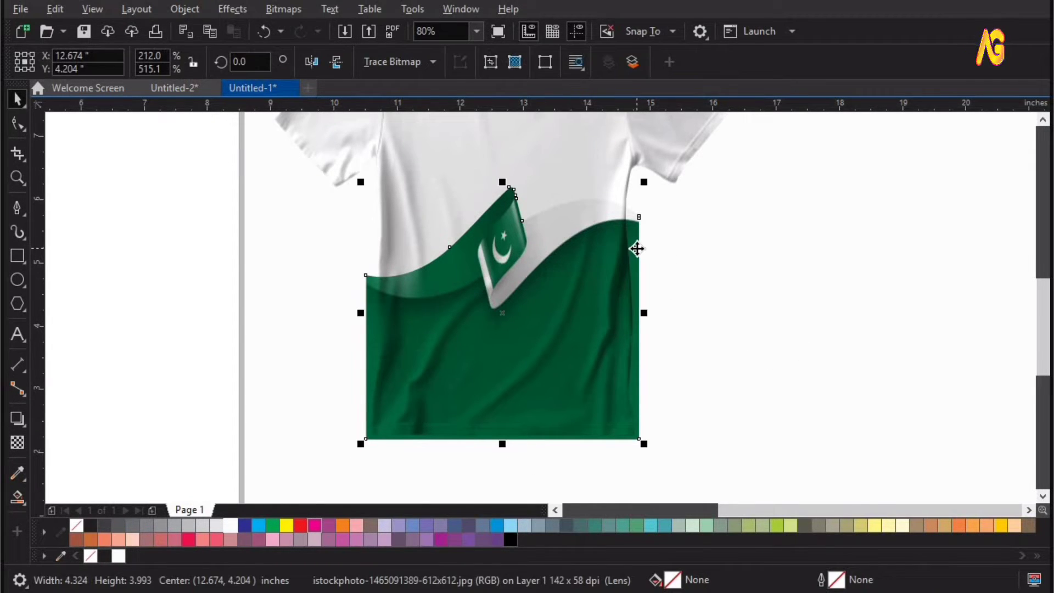
drag(643, 312, 638, 313)
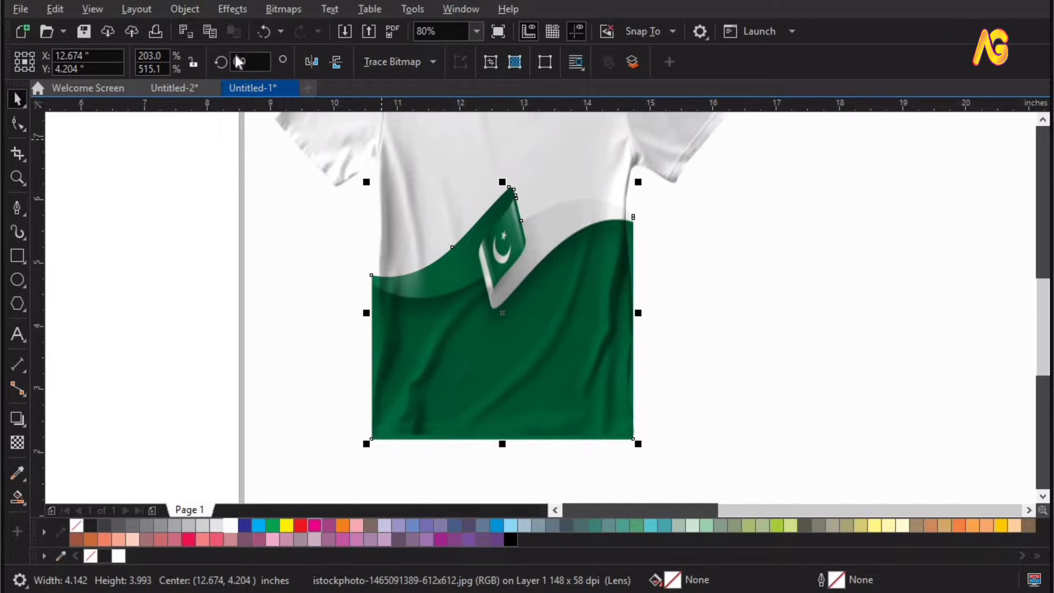
Place the flag artwork inside the T-shirt shape as PowerClip content
click(189, 9)
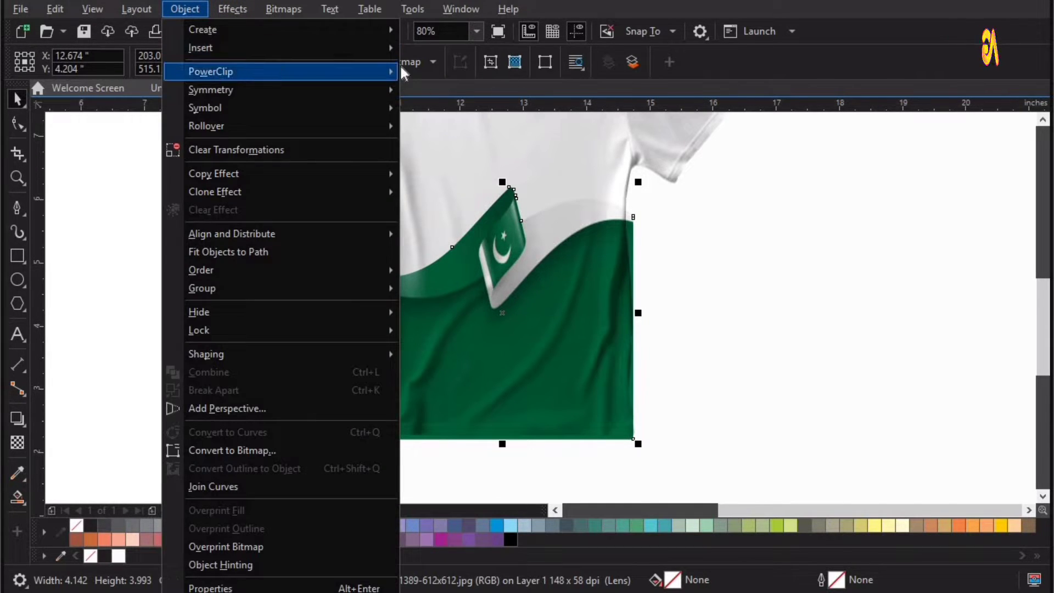
mouse_move(384, 72)
click(468, 73)
click(410, 301)
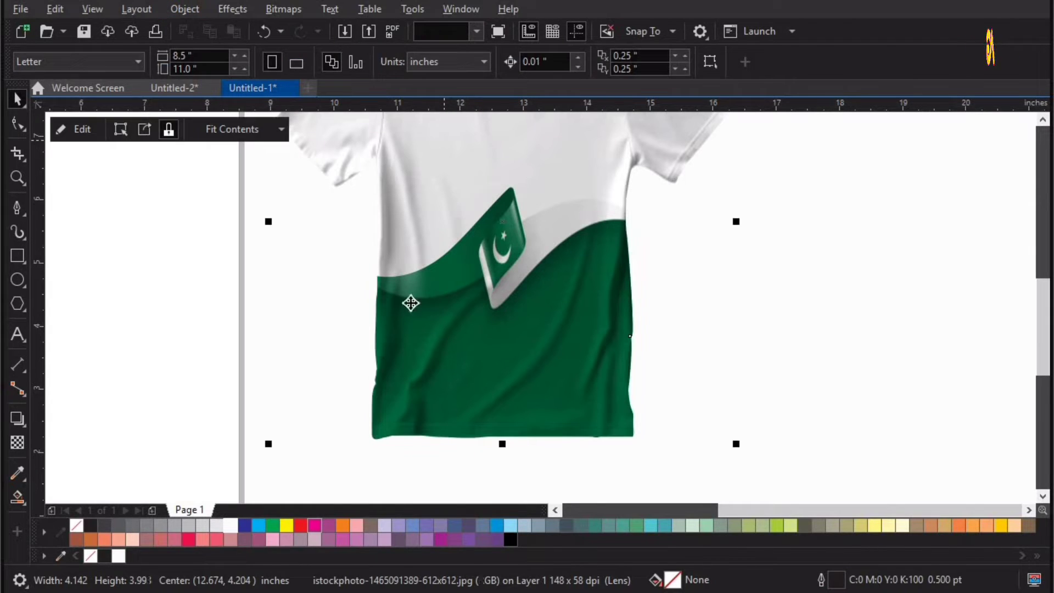
click(850, 309)
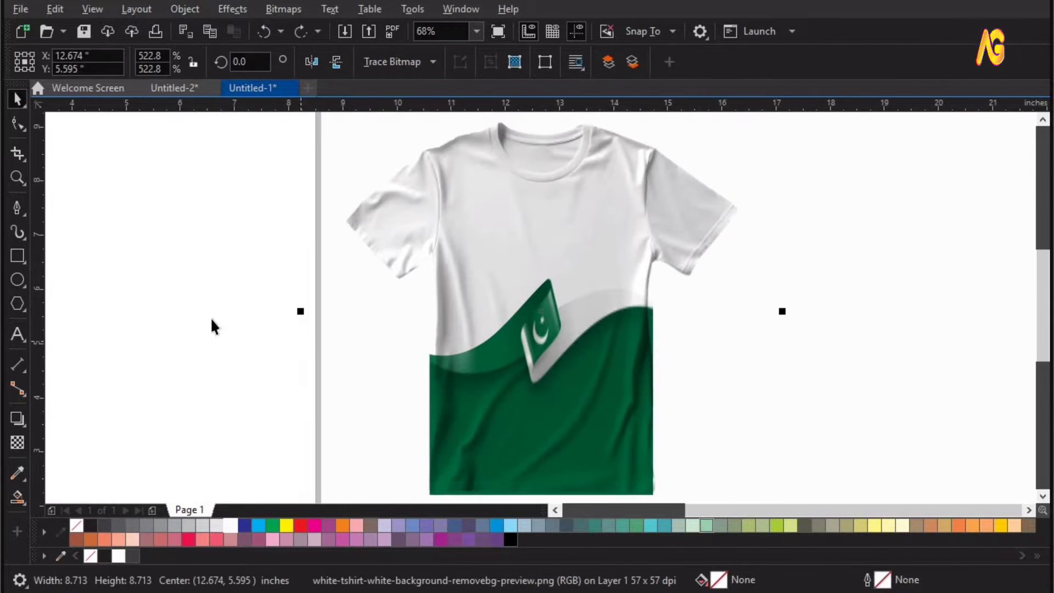
Open the T-shirt's PowerClip contents for editing
scroll(210, 318, down, 2)
click(363, 279)
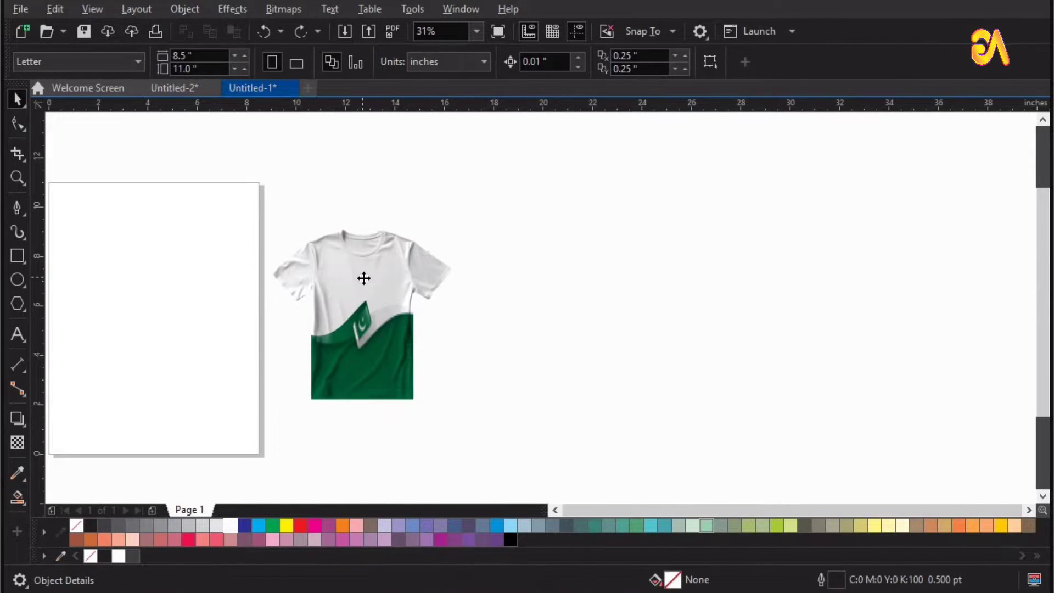
click(555, 254)
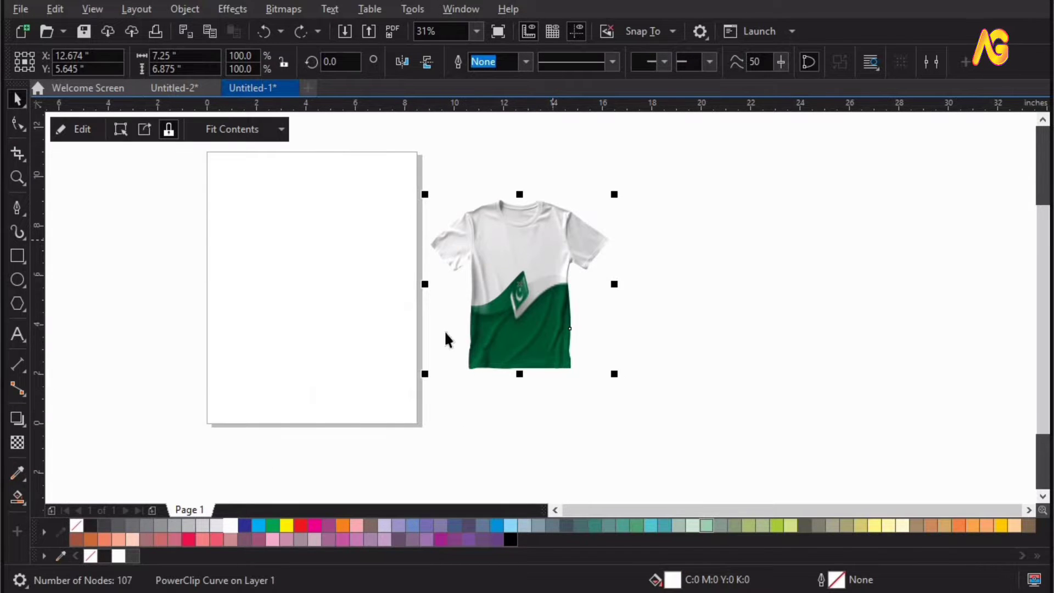
key(z)
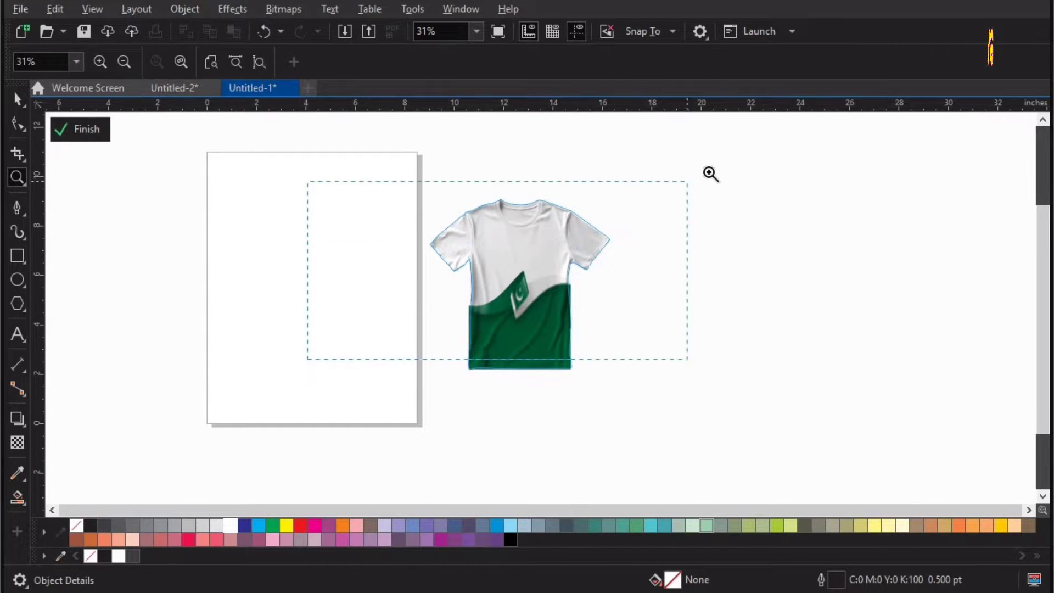
drag(711, 174, 709, 174)
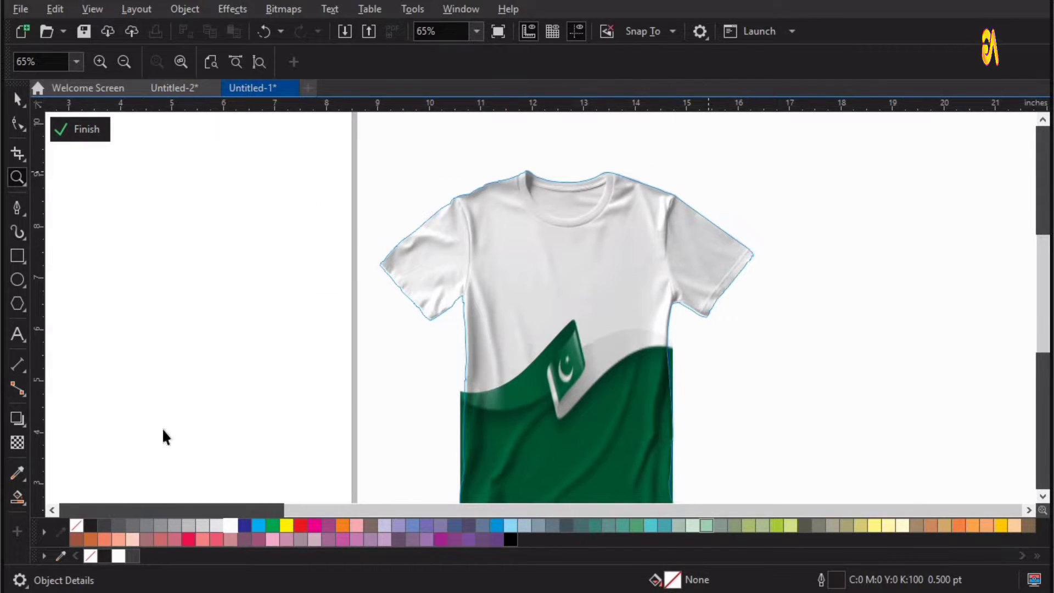
key(space)
click(25, 503)
click(71, 519)
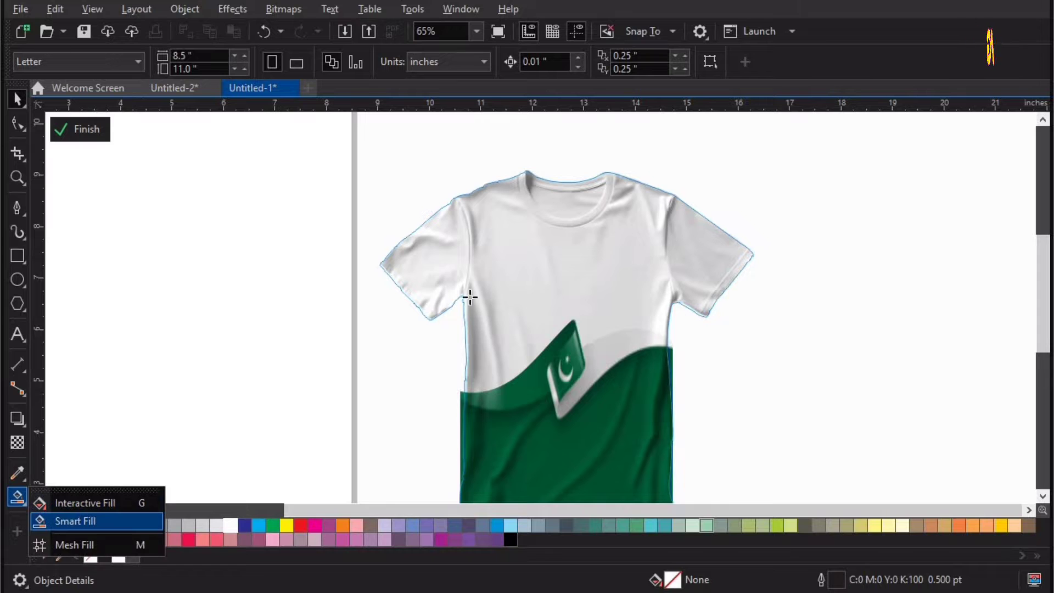
click(408, 237)
key(ctrl+z)
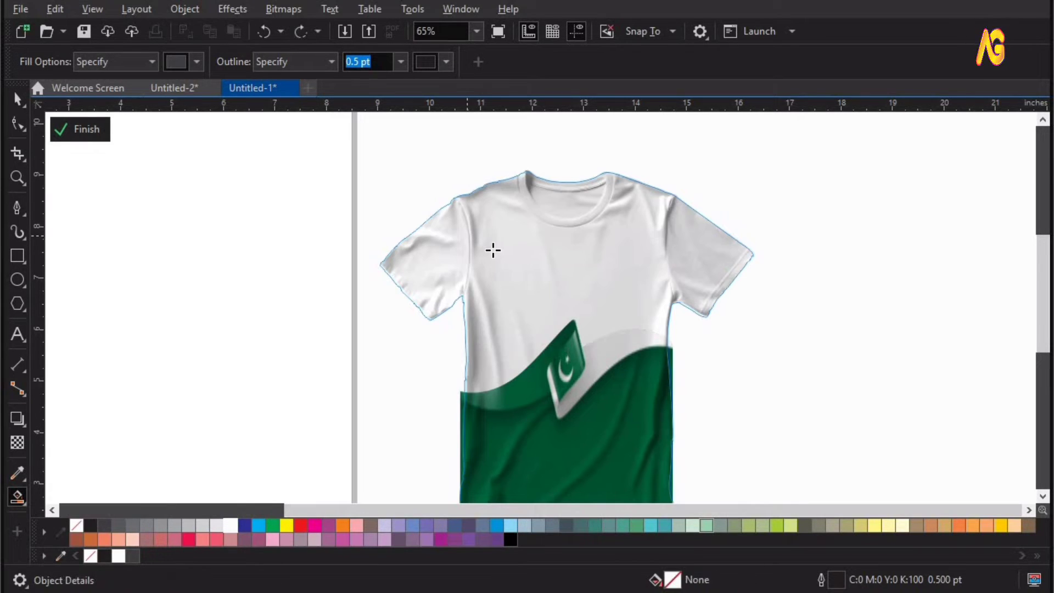
key(space)
click(522, 274)
drag(581, 254, 649, 230)
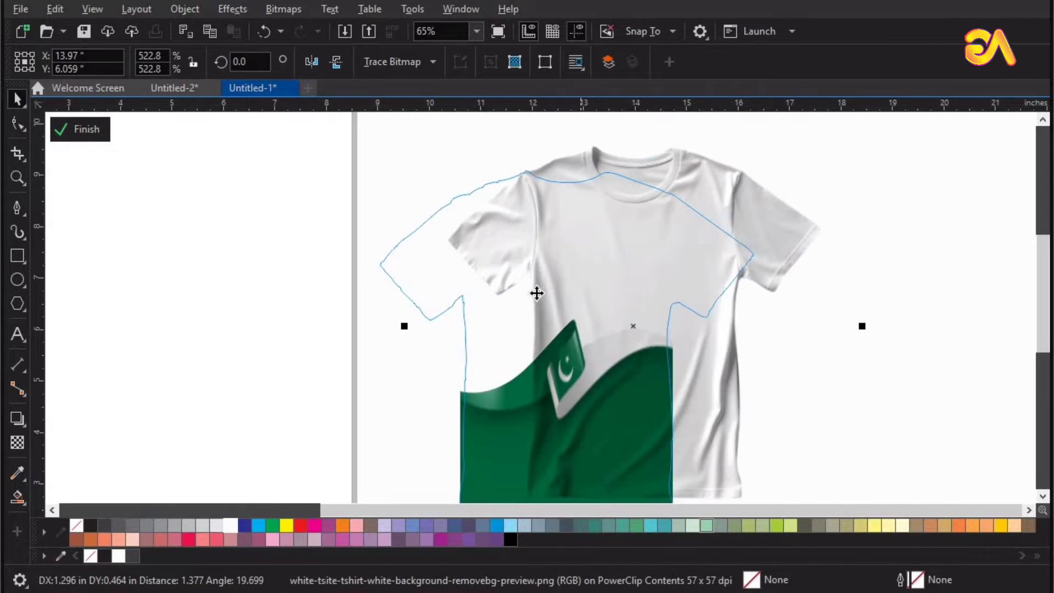
key(ctrl+z)
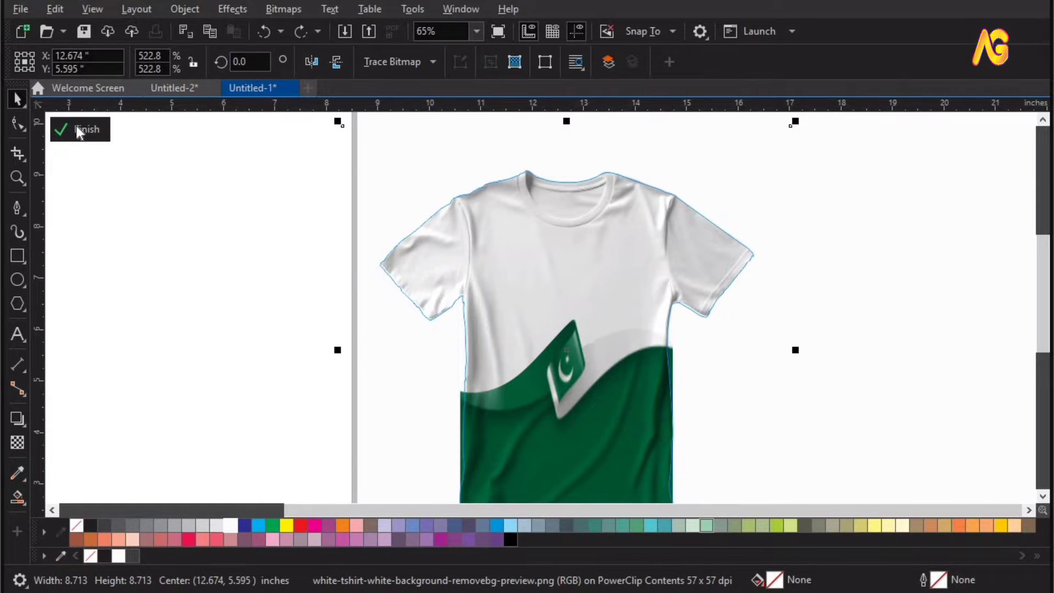
Leave the PowerClip contents with the clipping undone and create a Smart Fill shape over the T-shirt area above the flag ribbon
click(80, 130)
key(ctrl+z)
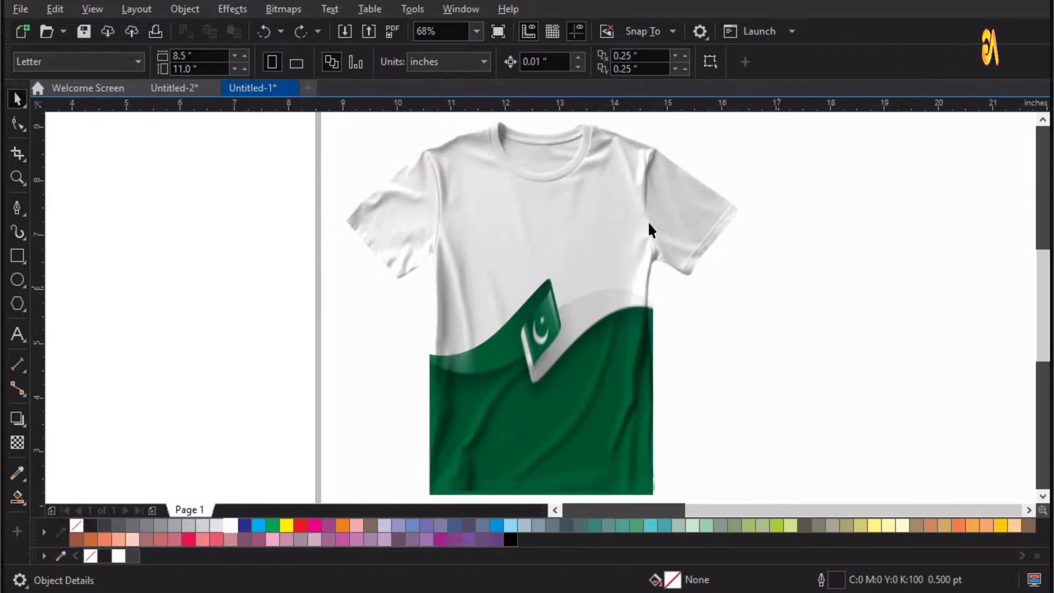
click(466, 250)
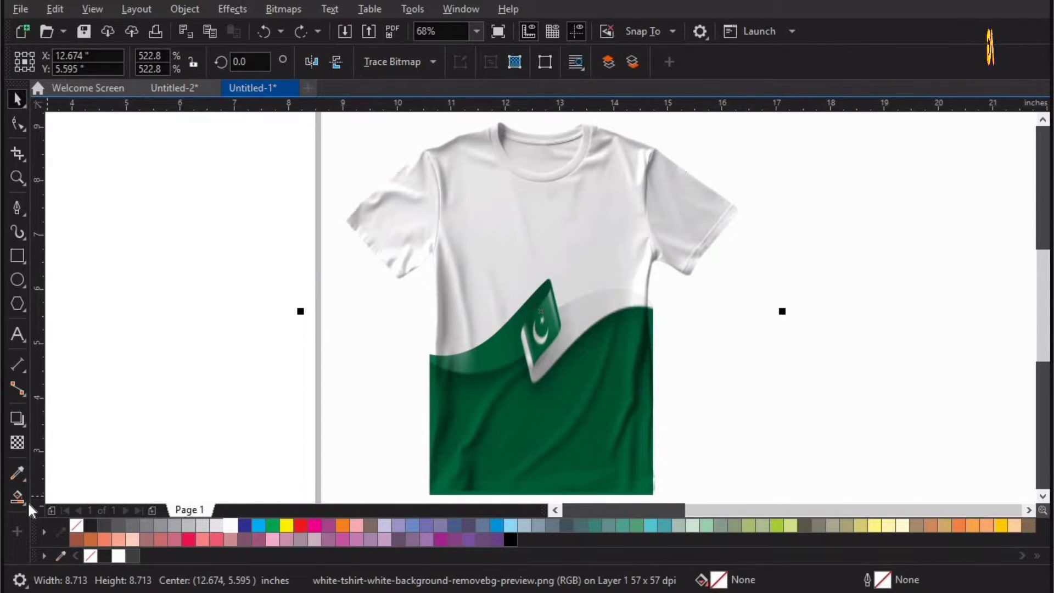
click(485, 264)
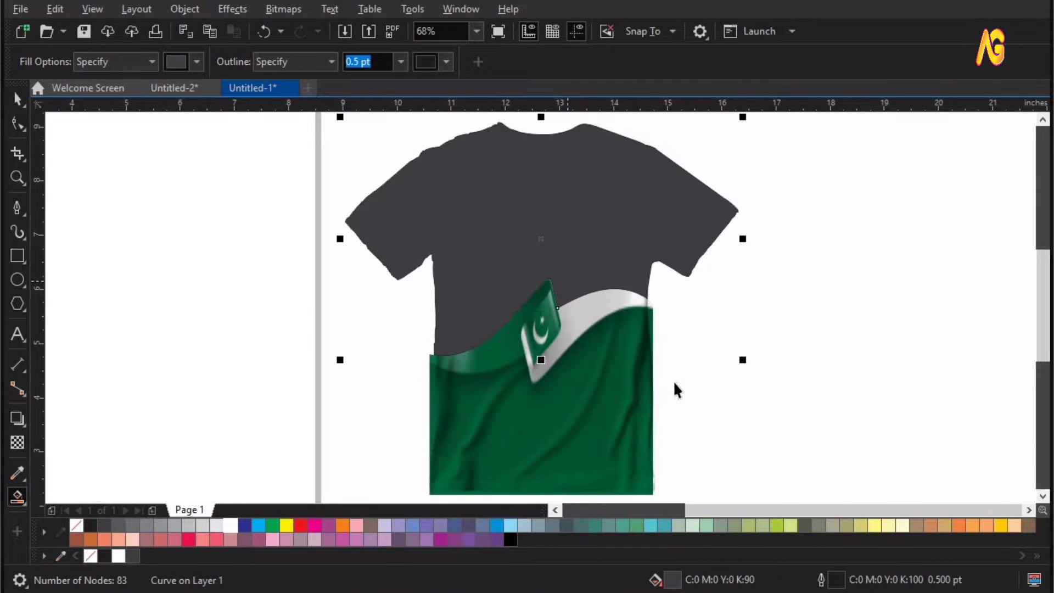
Clip the flag artwork back inside the T-shirt's outline, with the Smart Fill shape kept in its original place
key(space)
click(862, 326)
drag(571, 216, 302, 278)
key(ctrl+z)
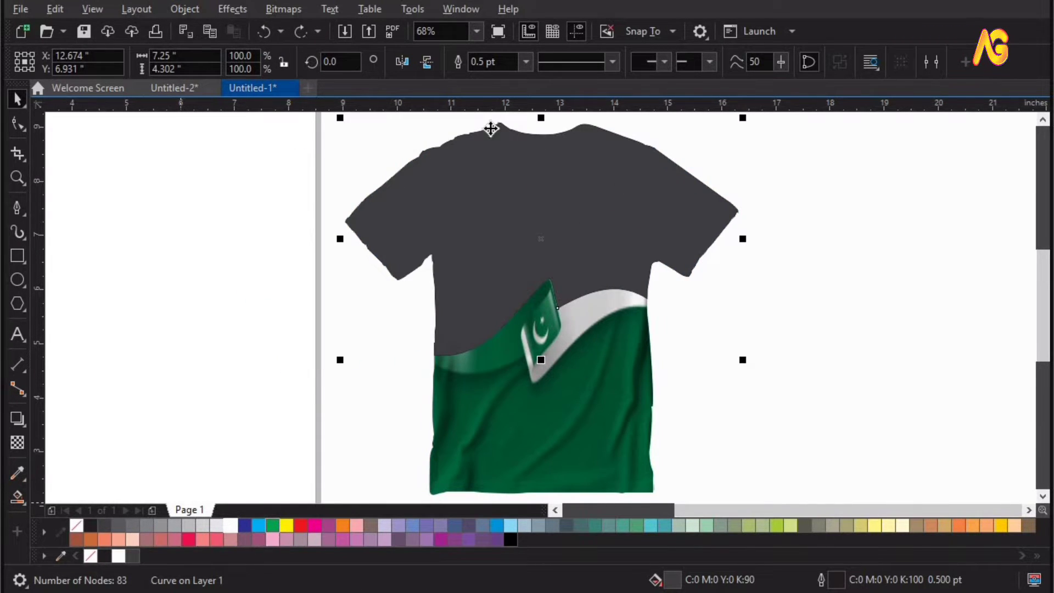
Fill the upper shirt shape with green and set its transparency merge mode to Multiply
click(272, 525)
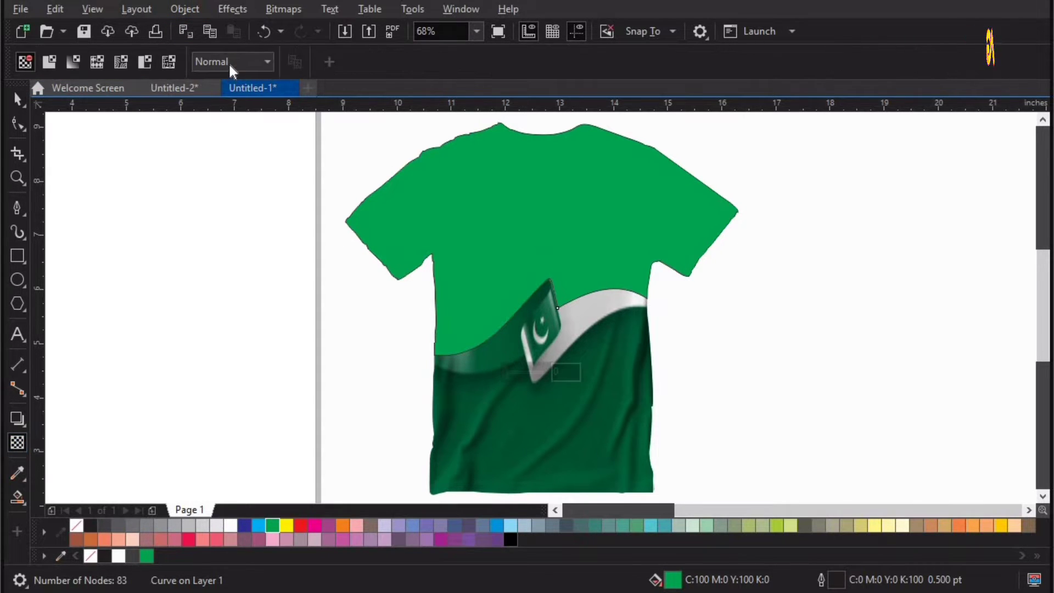
click(231, 61)
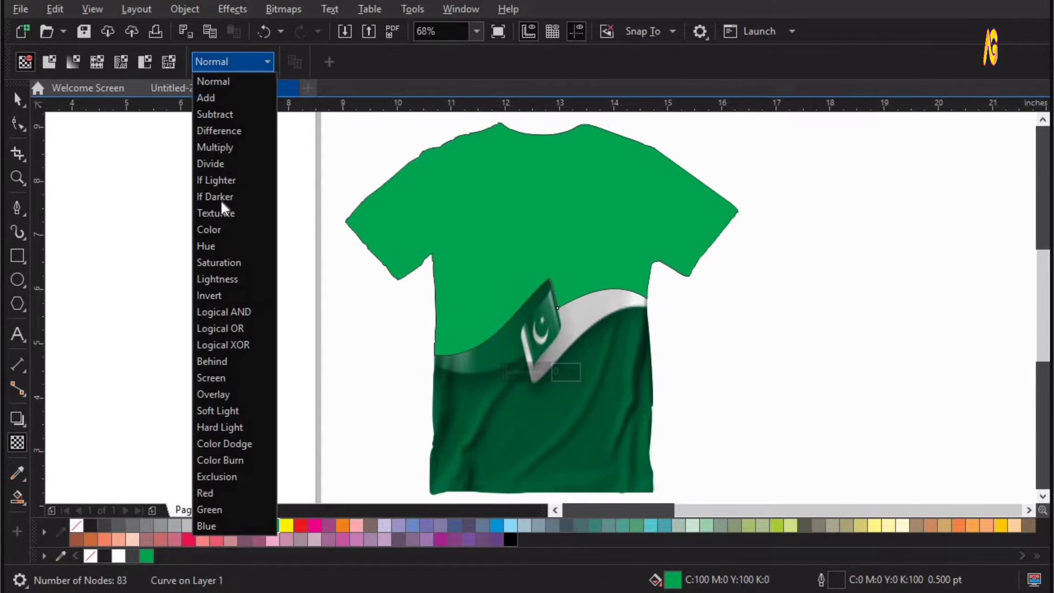
click(208, 148)
click(875, 214)
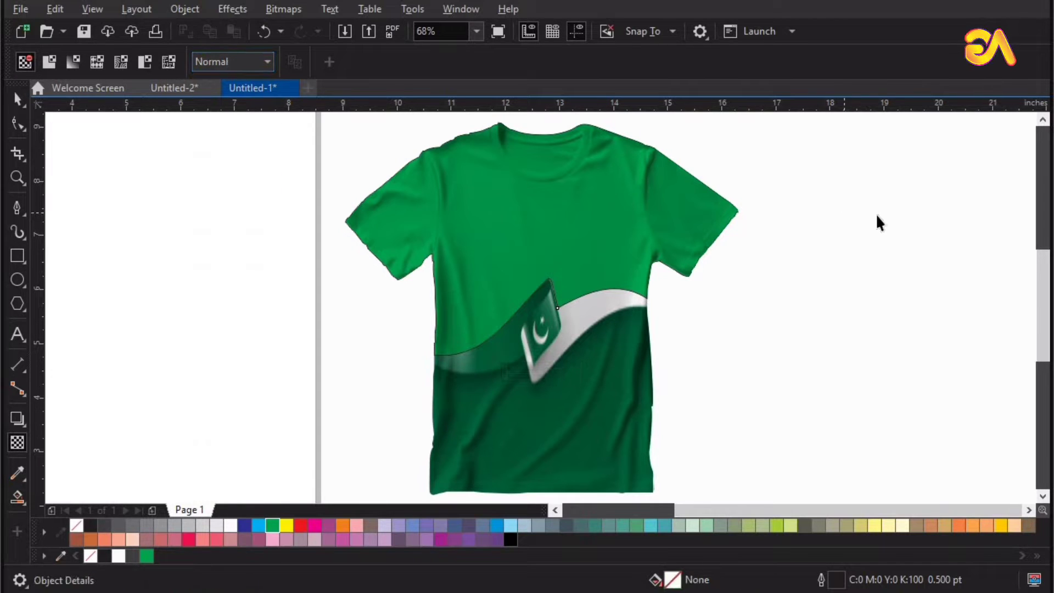
Paste the black eagle bitmap beside the T-shirt and vectorize it with an Outline Trace using the High quality image type
key(space)
key(ctrl+v)
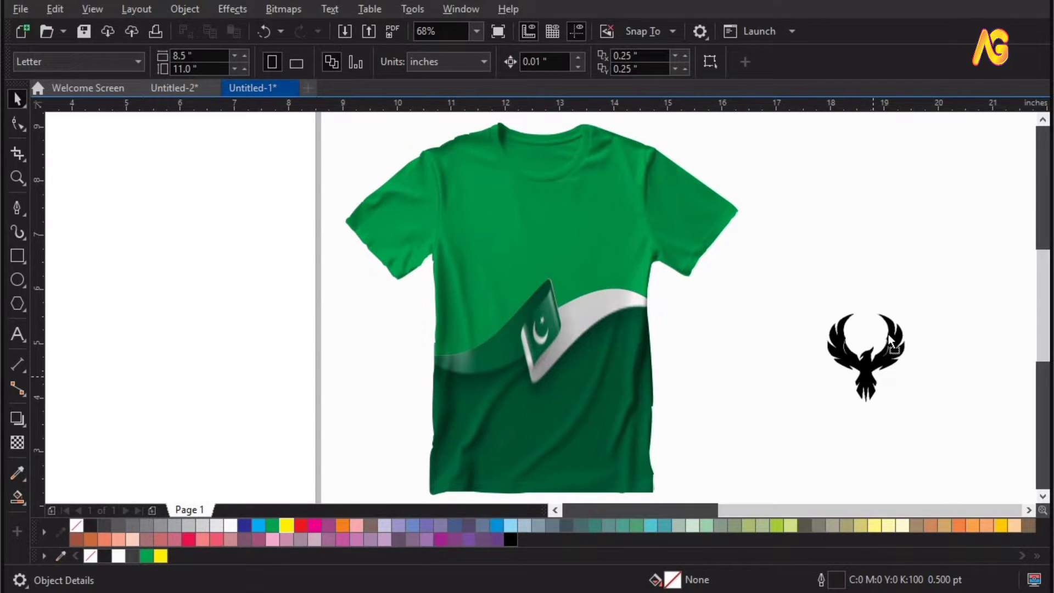
click(395, 62)
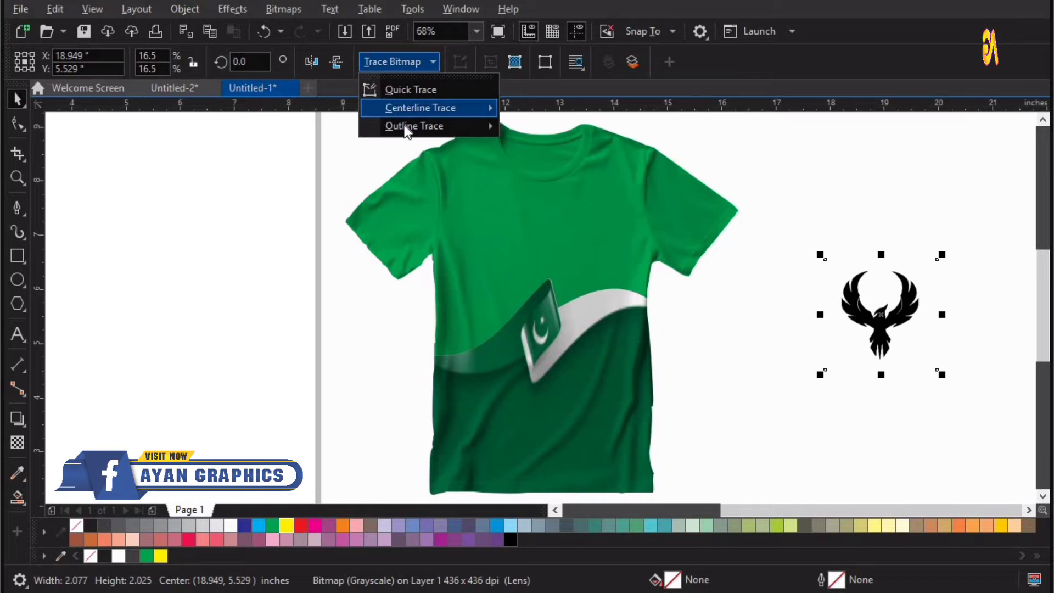
mouse_move(417, 126)
key(Return)
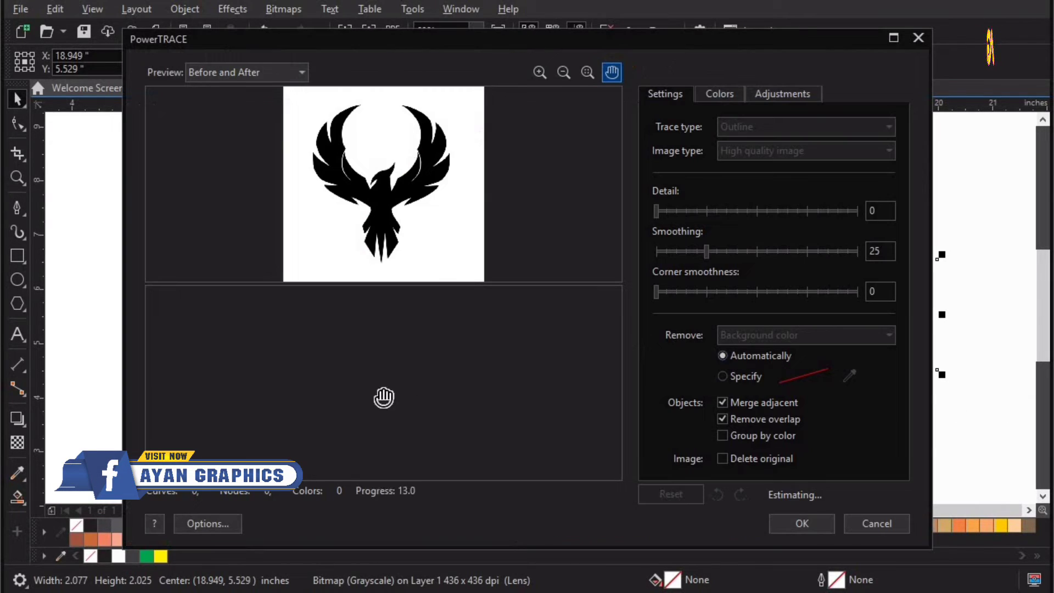
click(796, 525)
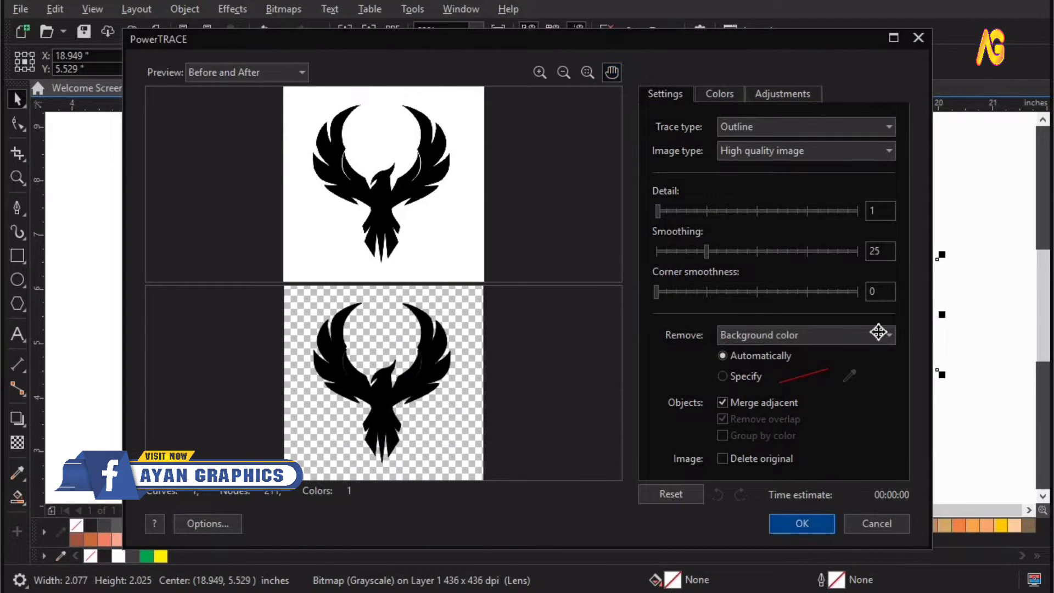
Move the traced eagle onto the shirt below the flag, delete the original bitmap, and center the eagle horizontally on the shirt
drag(877, 331, 540, 447)
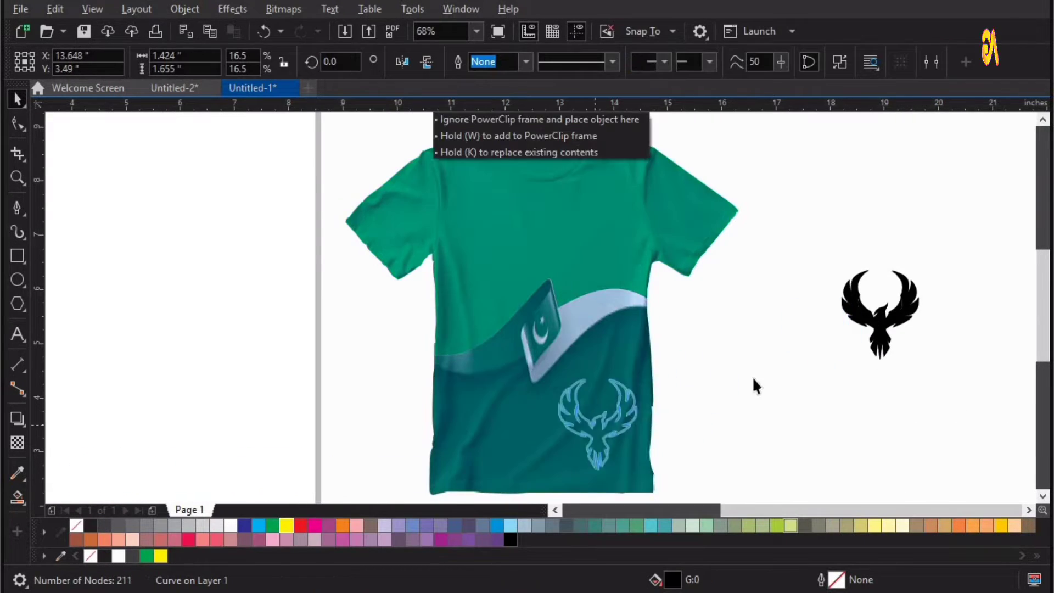
click(860, 311)
key(Delete)
click(567, 423)
shift+click(625, 388)
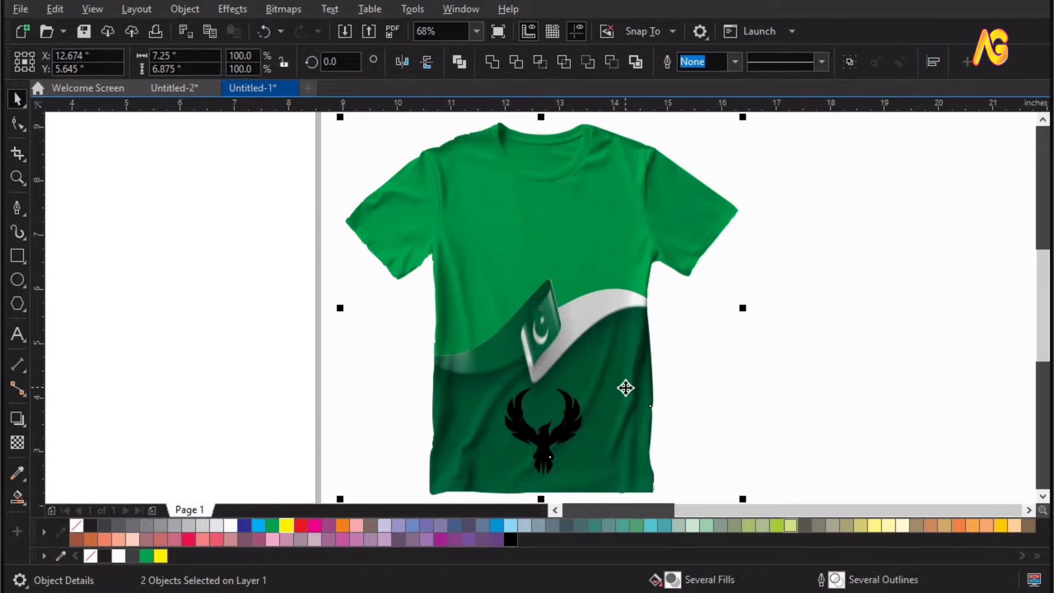
Fill the eagle with white and lower it slightly to about Y 3.32 inches, centered on the shirt
click(544, 435)
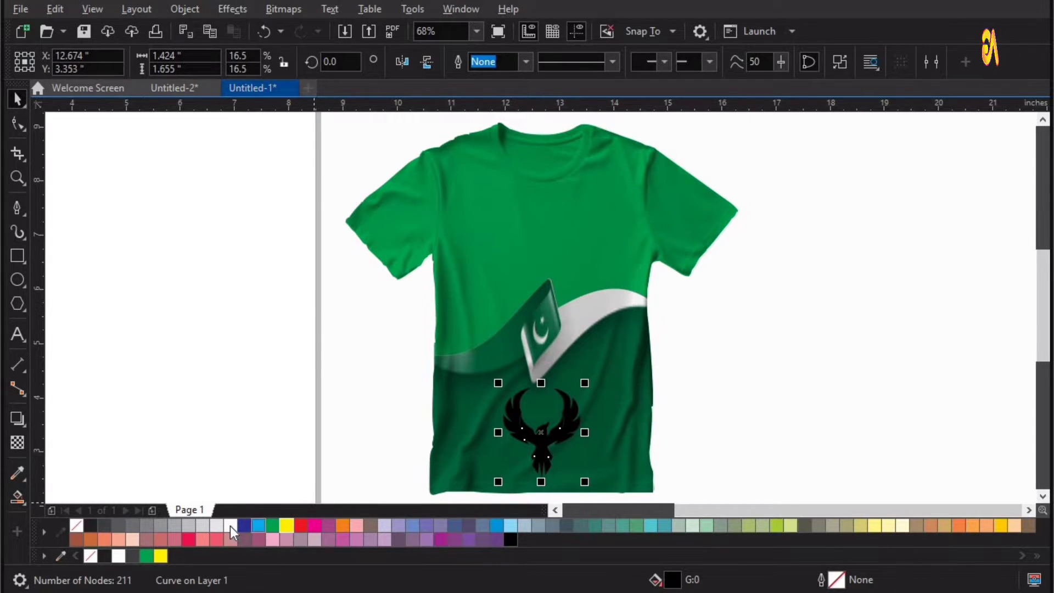
drag(405, 320, 681, 513)
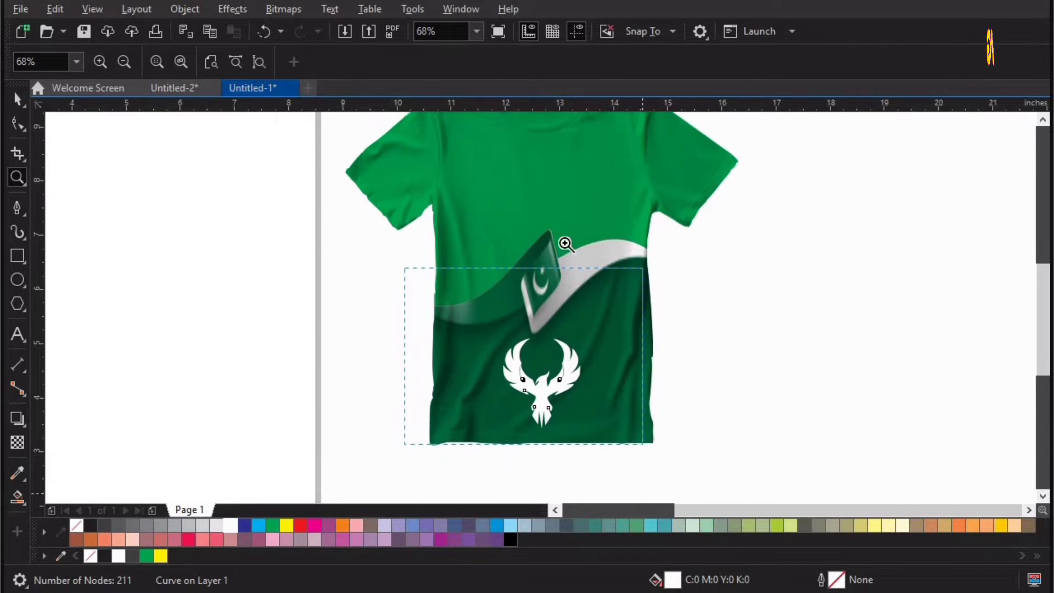
drag(738, 397, 766, 412)
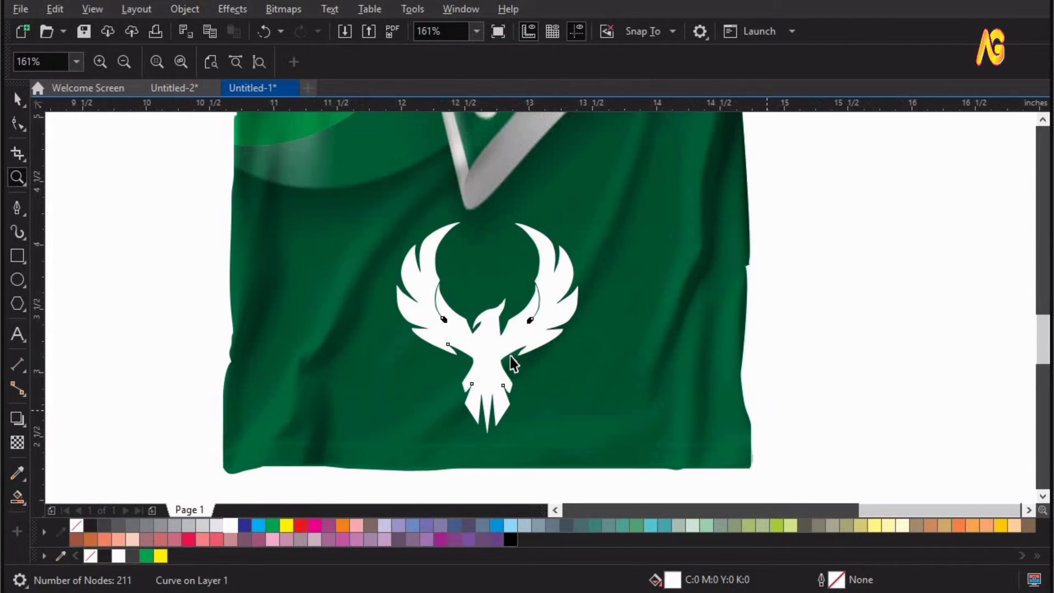
key(space)
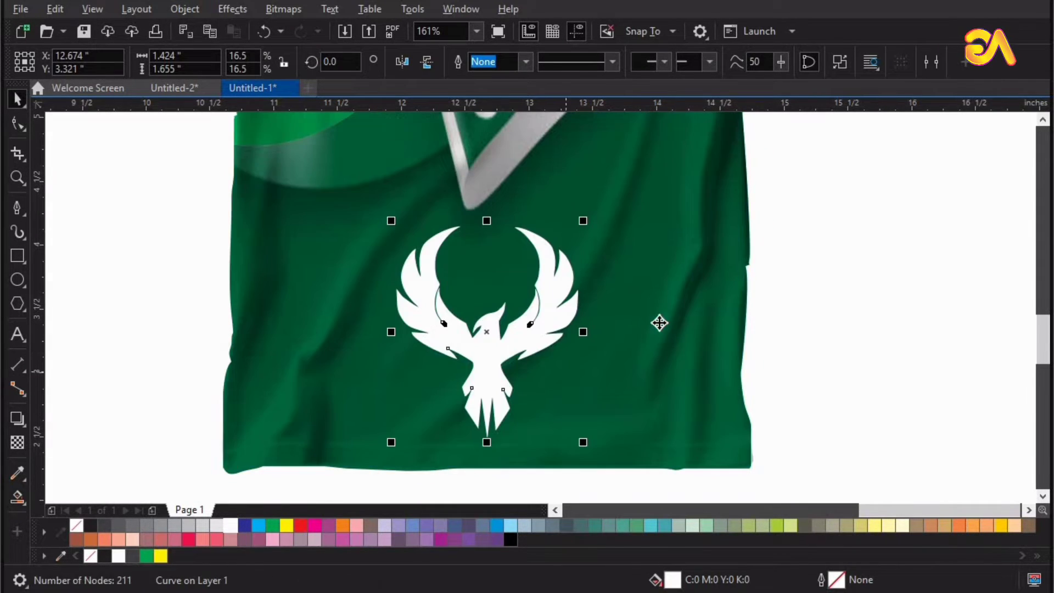
shift+click(658, 323)
Apply an elliptical fountain fill to the eagle, yellow at the center and golden yellow at the outer edge
click(519, 351)
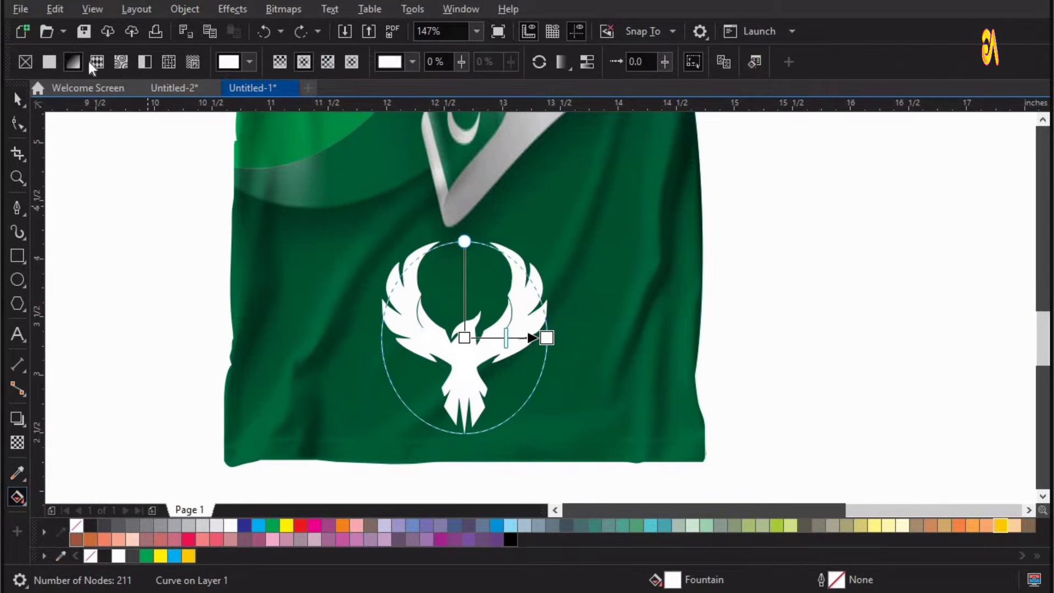
click(464, 337)
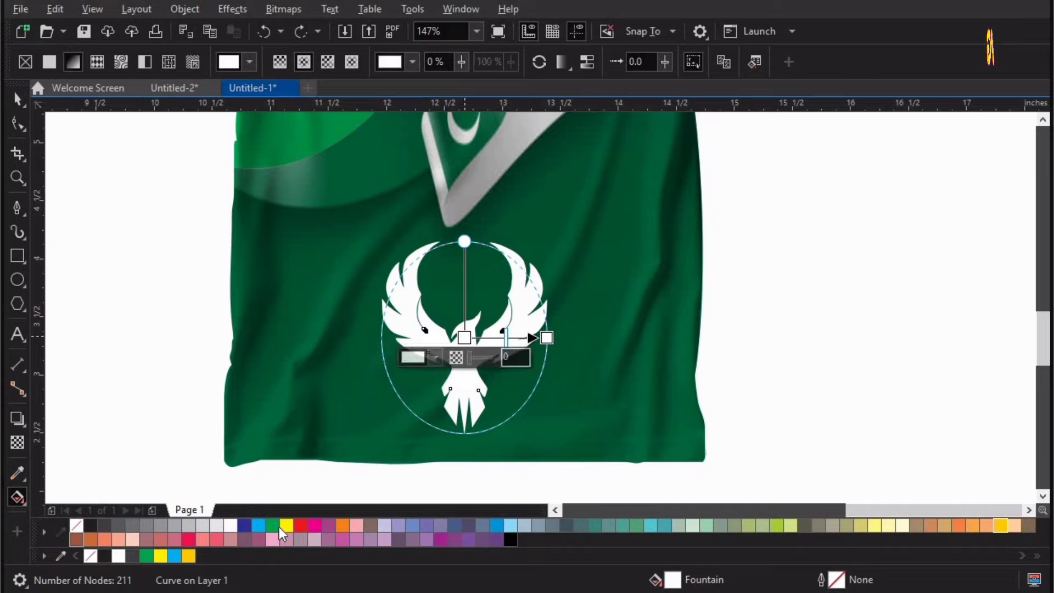
click(286, 525)
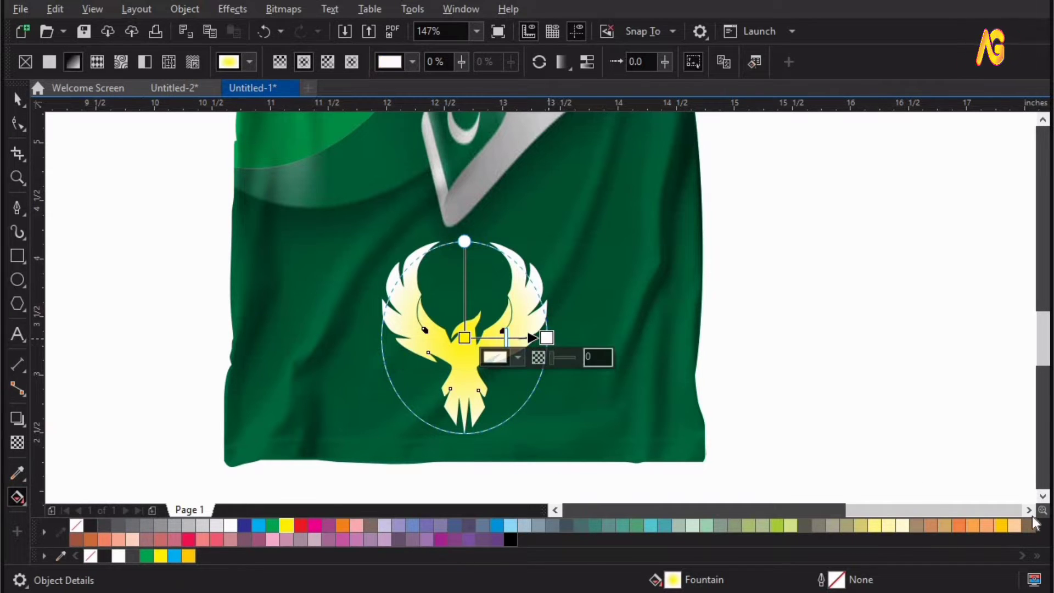
click(1000, 525)
click(538, 363)
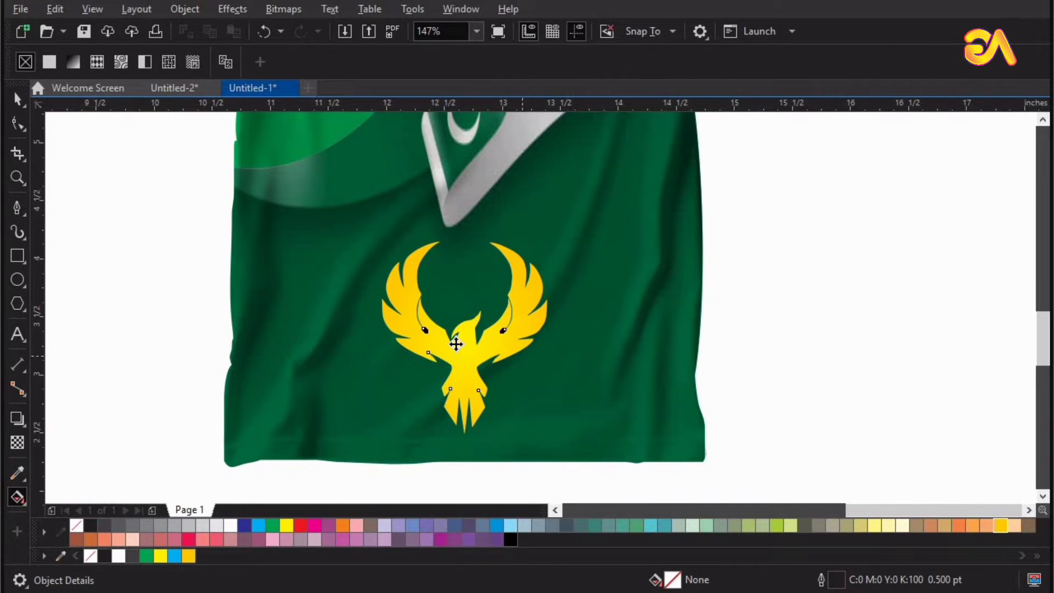
key(space)
key(F4)
click(830, 403)
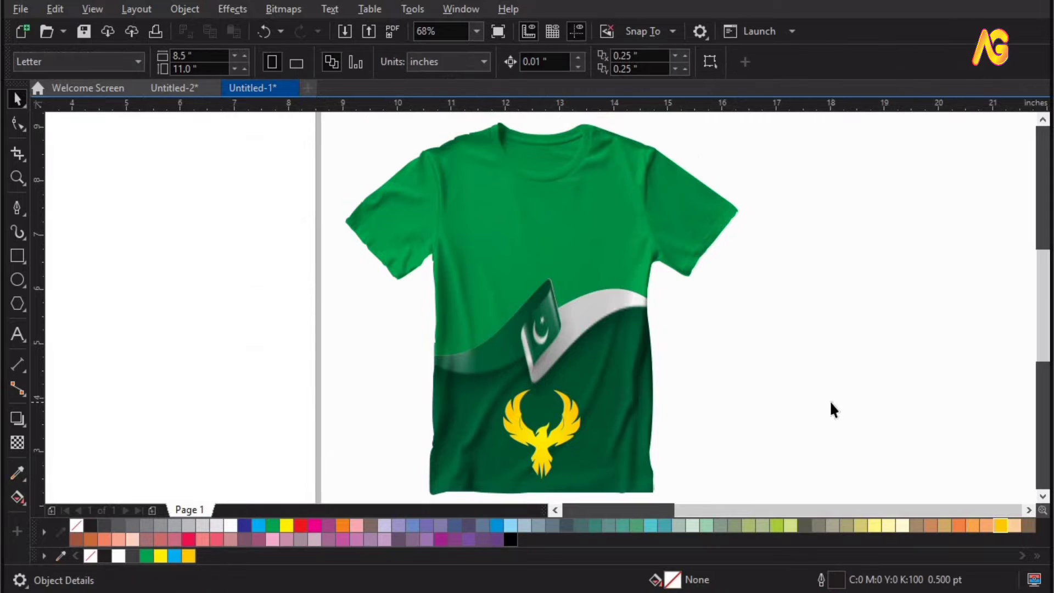
Draw a white five-pointed star without outline, about 0.87 by 0.83 inches, on the chest at about X 13.9, Y 7.0 inches
click(25, 309)
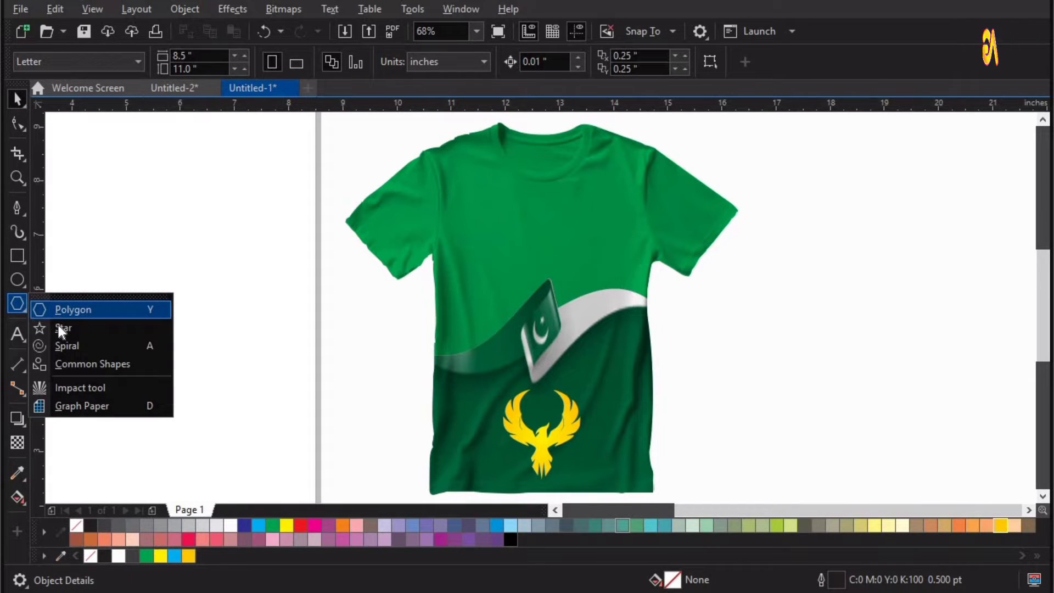
click(60, 327)
drag(603, 213, 652, 262)
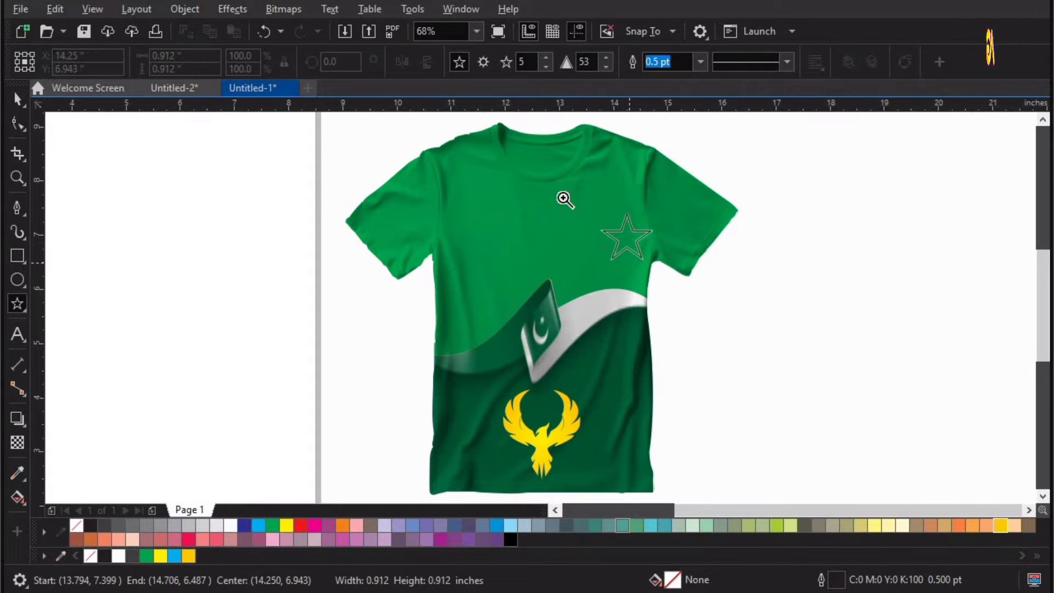
key(z)
drag(535, 177, 723, 307)
key(space)
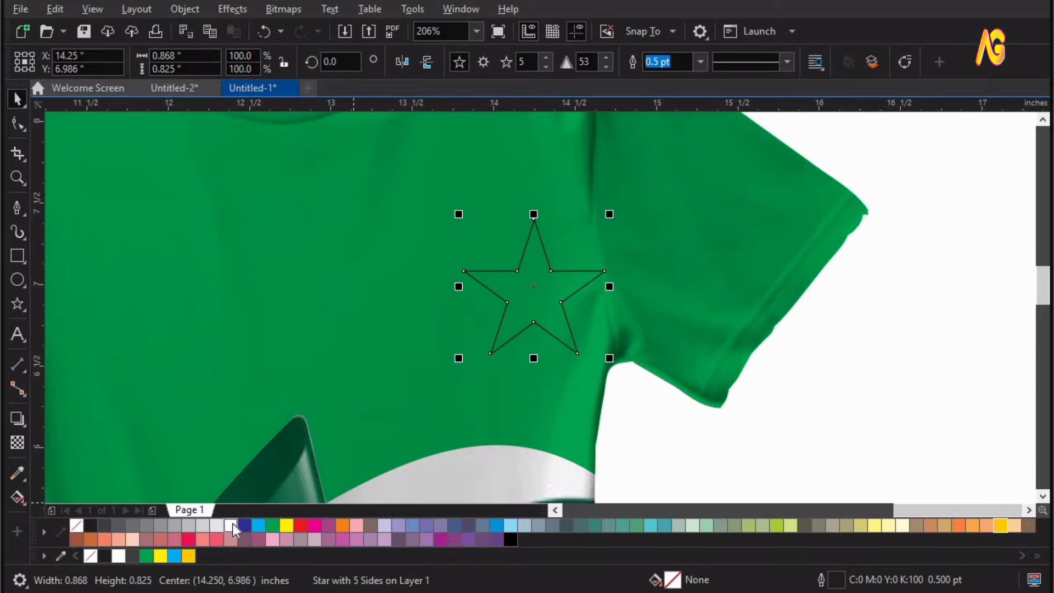
click(232, 524)
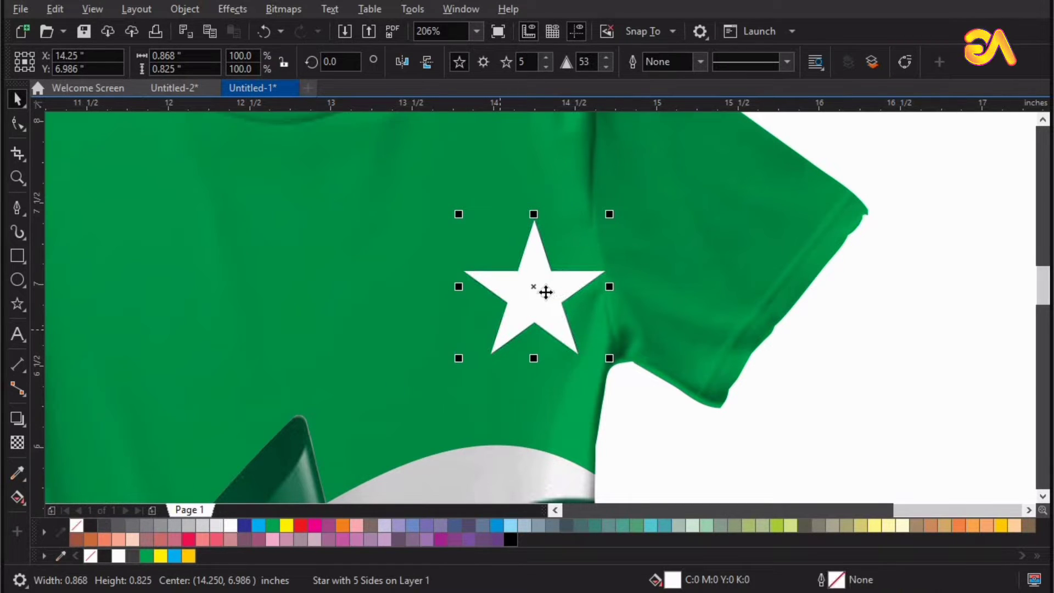
drag(508, 297, 452, 293)
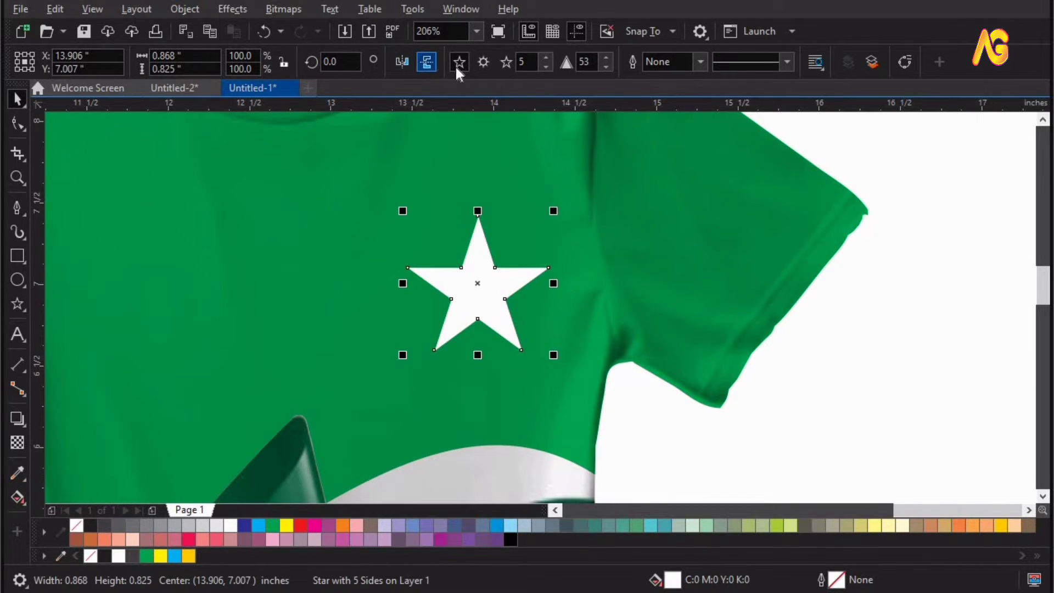
Try the star with 3 points and return it to 5 points
click(546, 65)
click(546, 65)
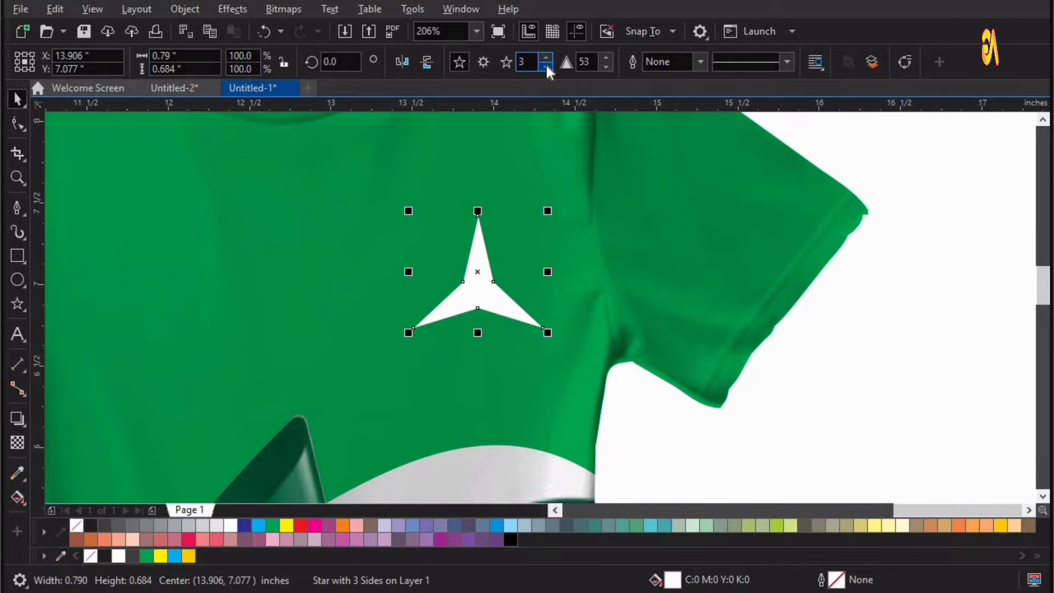
click(545, 59)
click(545, 58)
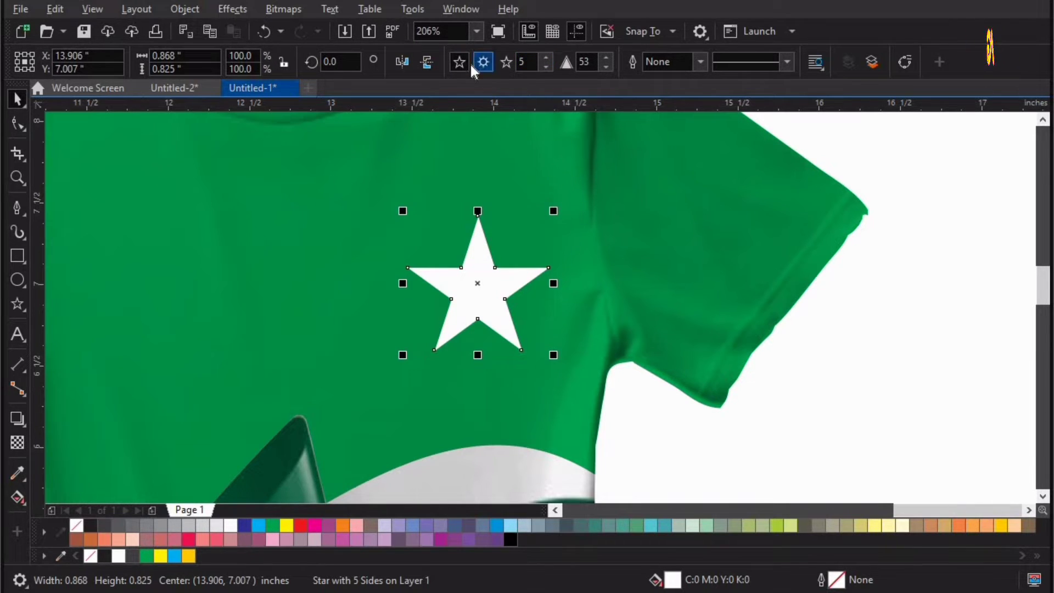
Lower the star's sharpness a few steps past 49 to broaden its points
click(606, 66)
click(605, 67)
click(606, 66)
click(605, 67)
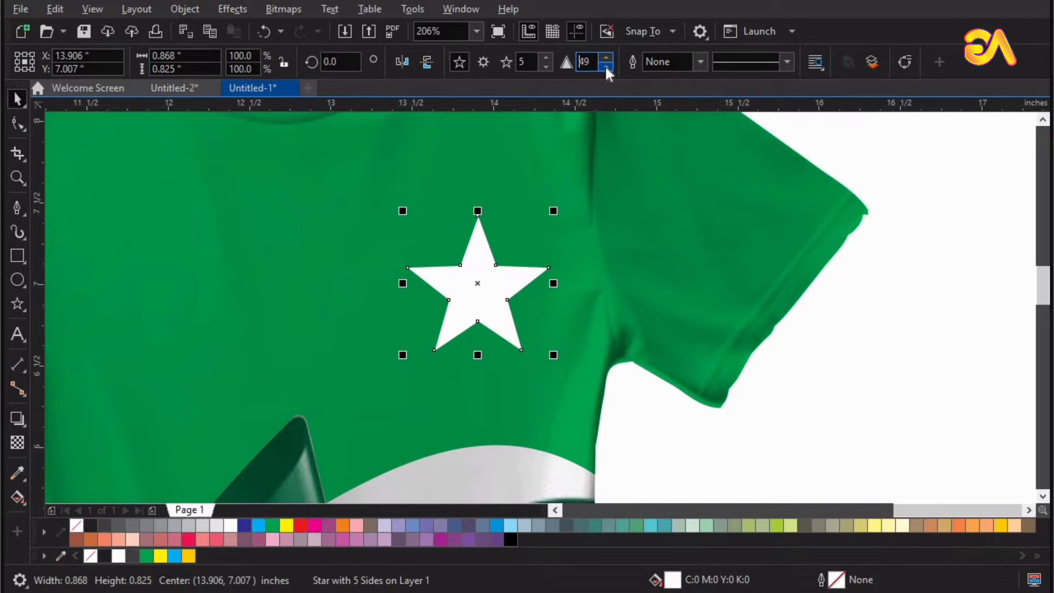
click(606, 66)
click(606, 66)
click(606, 67)
key(z)
click(928, 304)
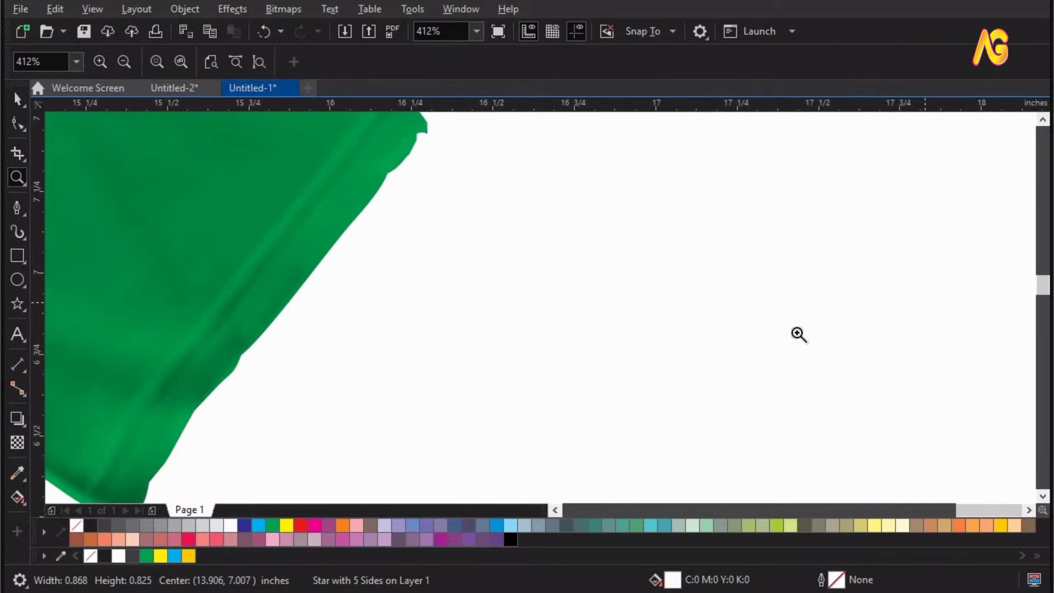
Move the white star slightly lower on the shirt's chest and deselect it
key(F4)
drag(756, 369, 503, 176)
key(space)
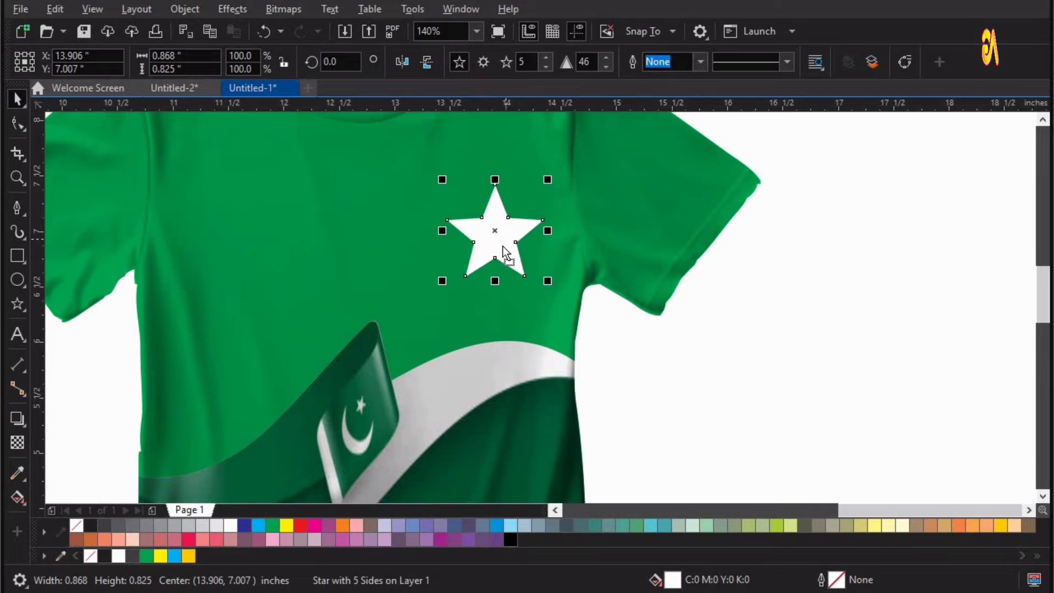
drag(502, 248, 887, 323)
click(806, 337)
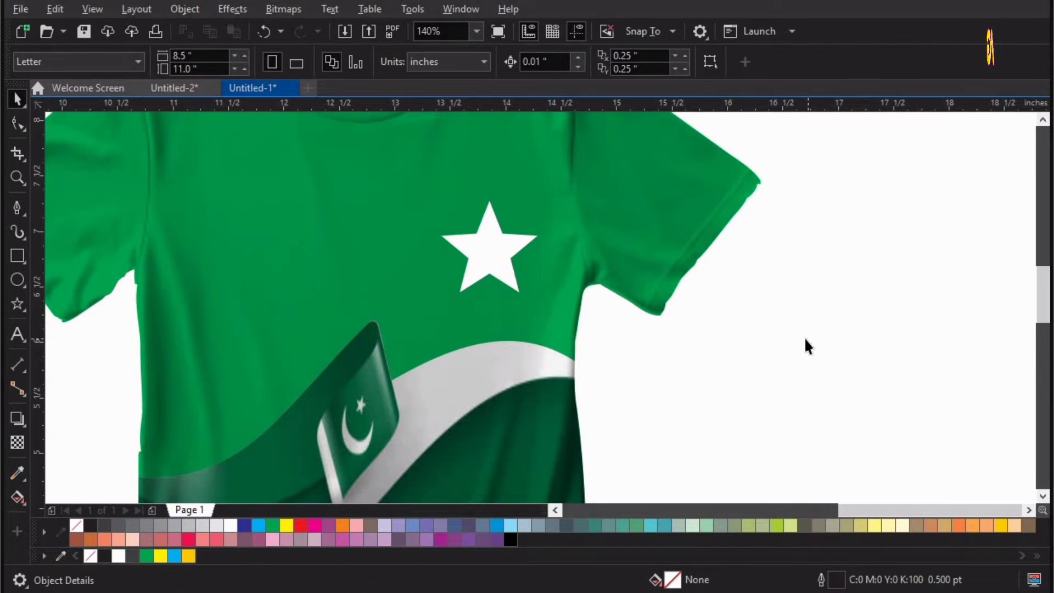
Add the artistic text "PAKISTAN" in 24 pt Arial in the empty area beside the shirt
key(F4)
click(17, 337)
key(F8)
click(123, 289)
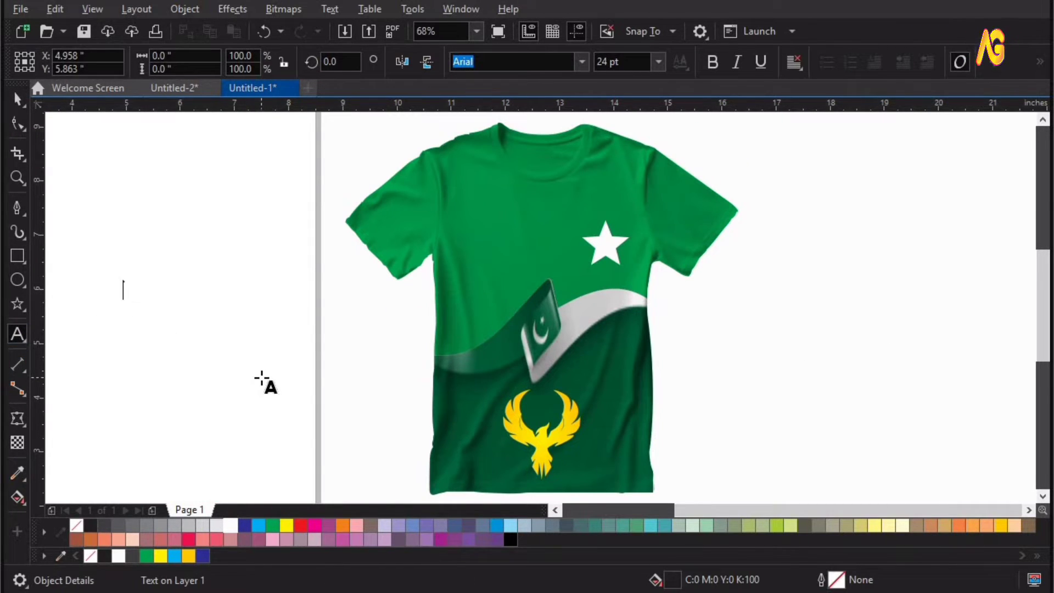
text(PAKISTAN)
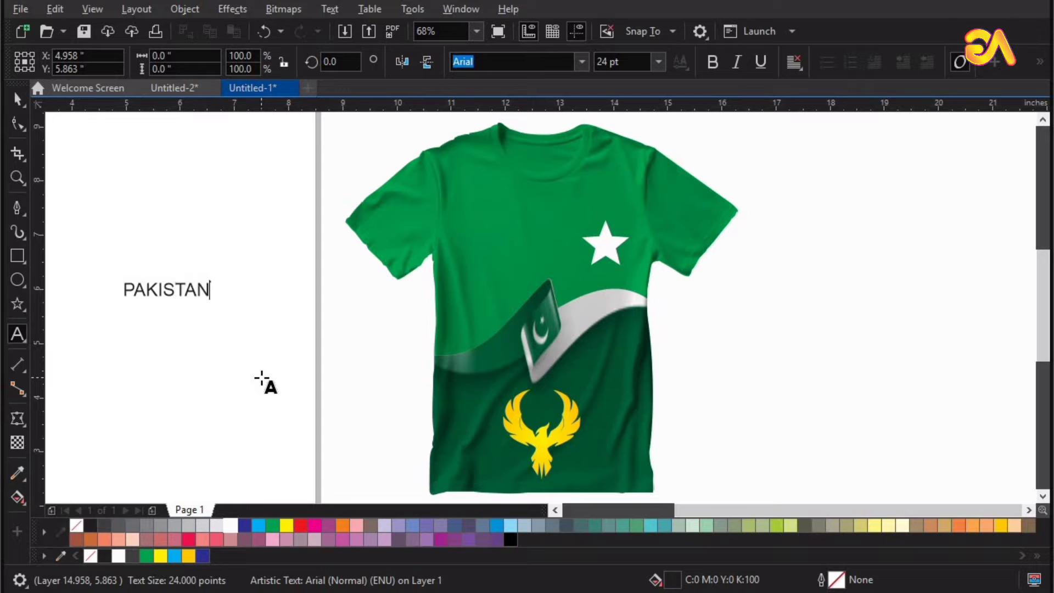
click(16, 103)
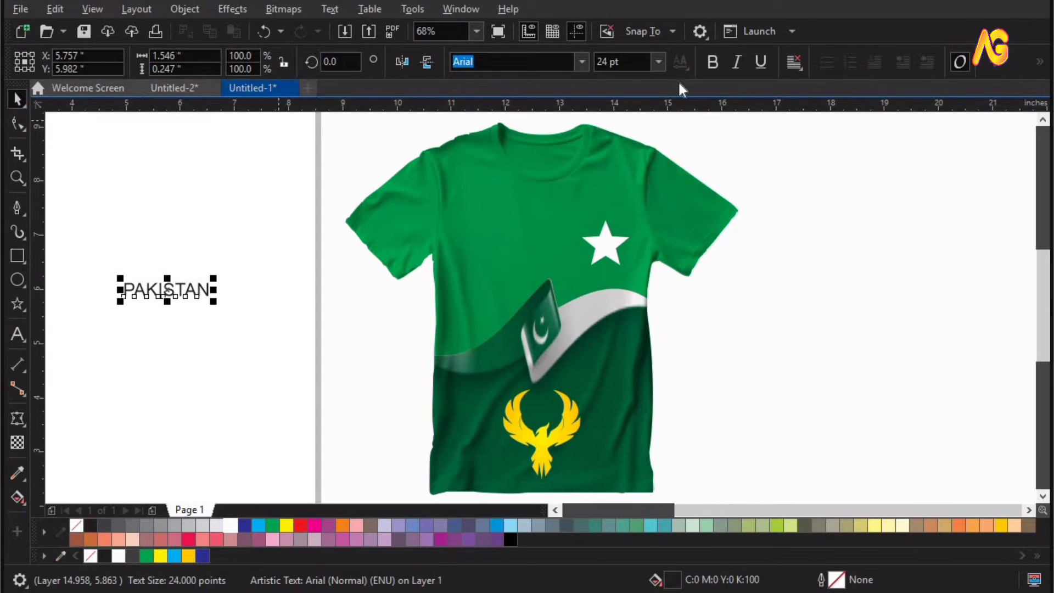
Make the PAKISTAN text bold and change its font to American Participants
click(712, 61)
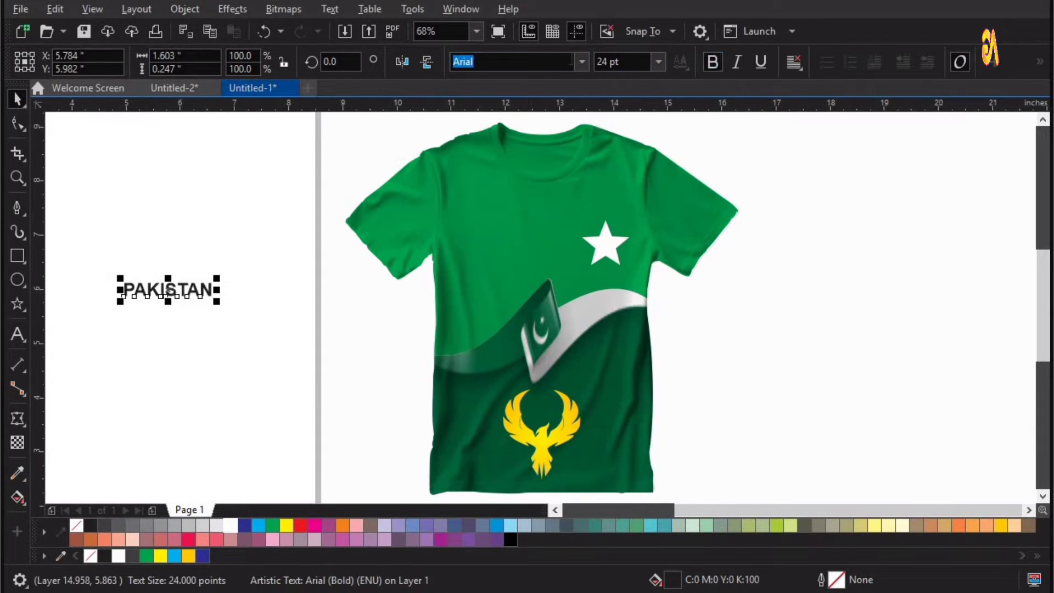
click(579, 62)
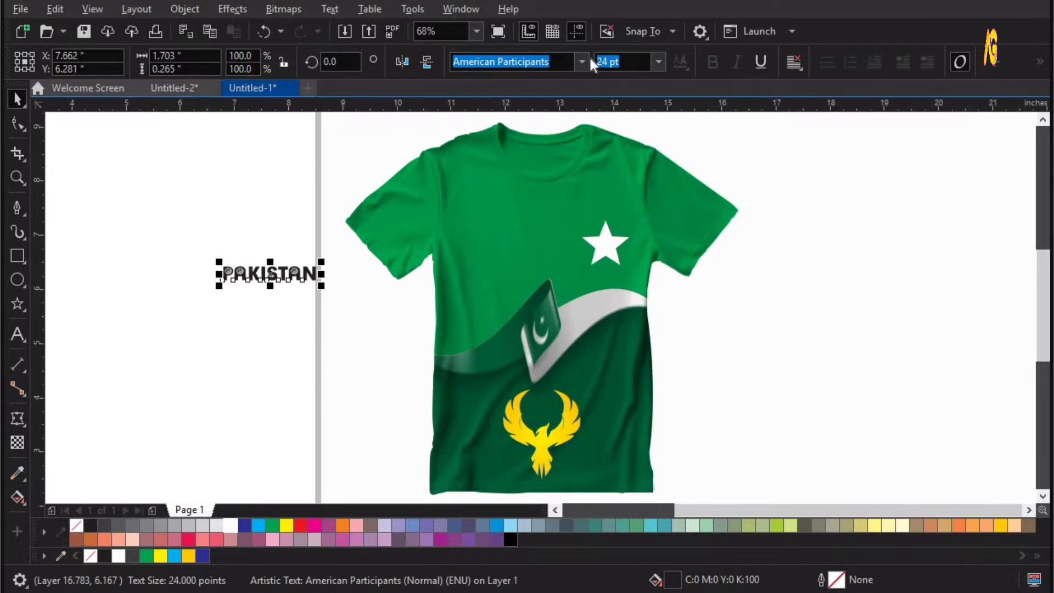
click(582, 62)
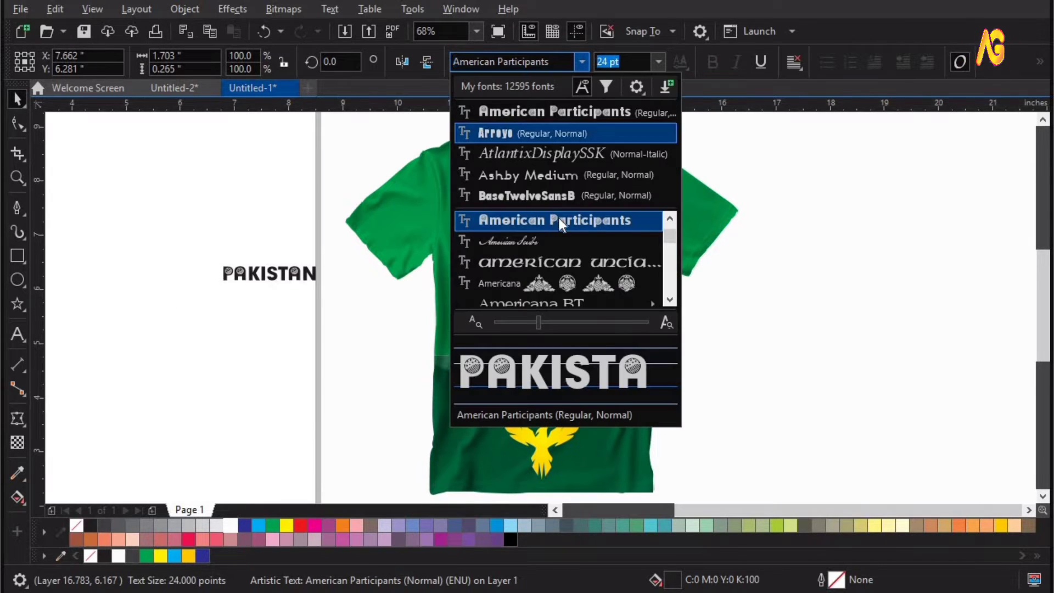
Move the PAKISTAN text onto the green upper body beside the flag, at about X 11.7, Y 6.0 inches
click(320, 275)
drag(321, 273, 519, 287)
key(ctrl+z)
key(z)
drag(346, 431, 625, 231)
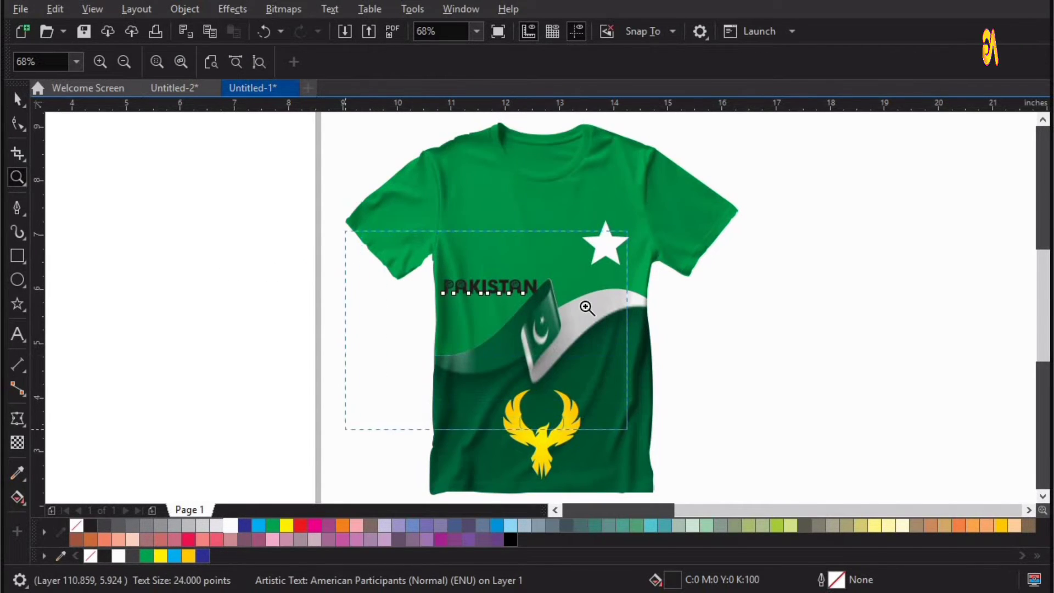
key(space)
Rotate the PAKISTAN text to about 39.8 degrees and move it down to about X 11.4, Y 5.4 inches
click(527, 227)
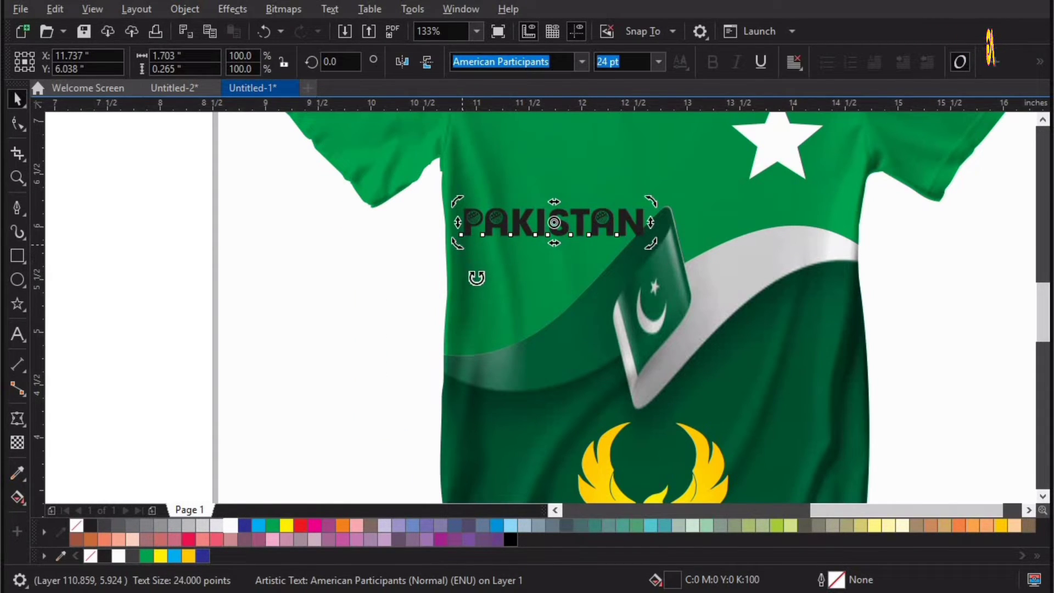
drag(476, 277, 499, 304)
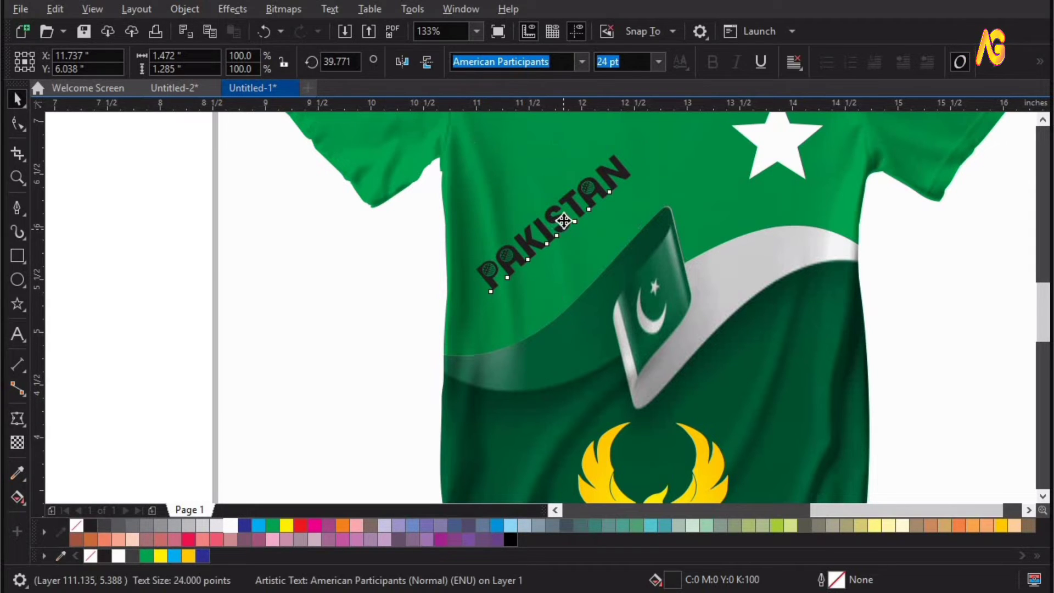
drag(564, 221, 470, 343)
scroll(823, 159, up, 2)
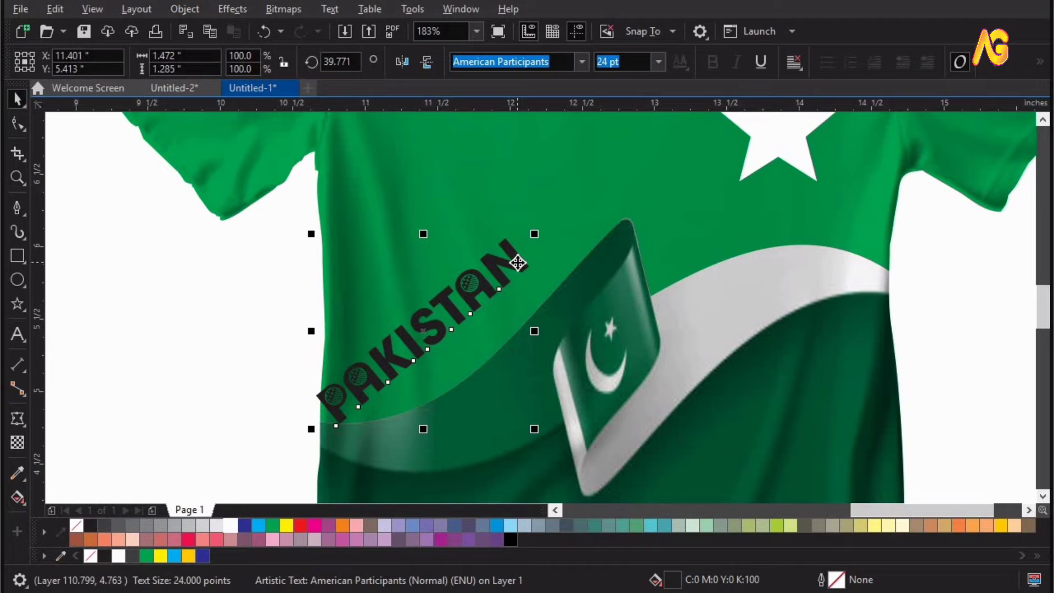
Adjust the PAKISTAN text's rotation to about 31.6 degrees and enlarge it to about 28.3 pt above the ribbon's curved edge
double_click(517, 263)
click(17, 99)
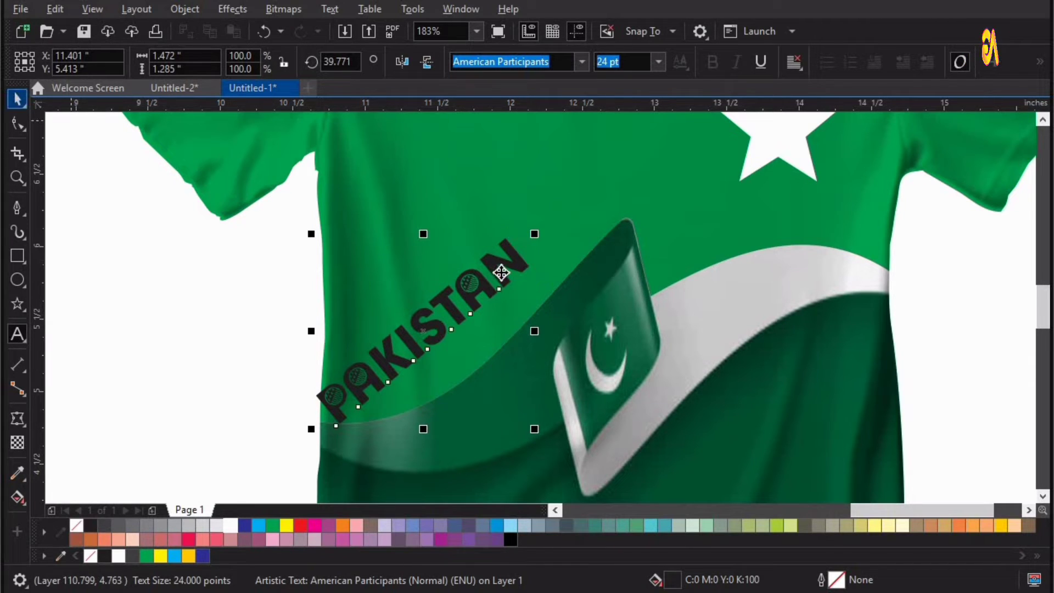
click(498, 272)
drag(536, 233, 553, 251)
double_click(461, 304)
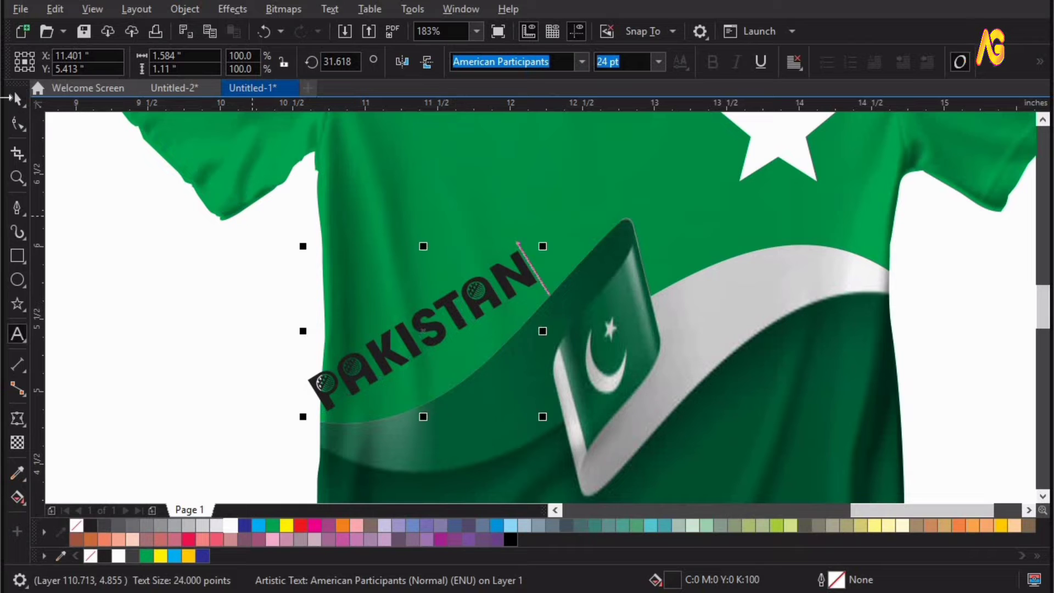
click(16, 100)
mouse_move(483, 293)
mouse_down()
mouse_move(521, 271)
mouse_move(482, 301)
mouse_up()
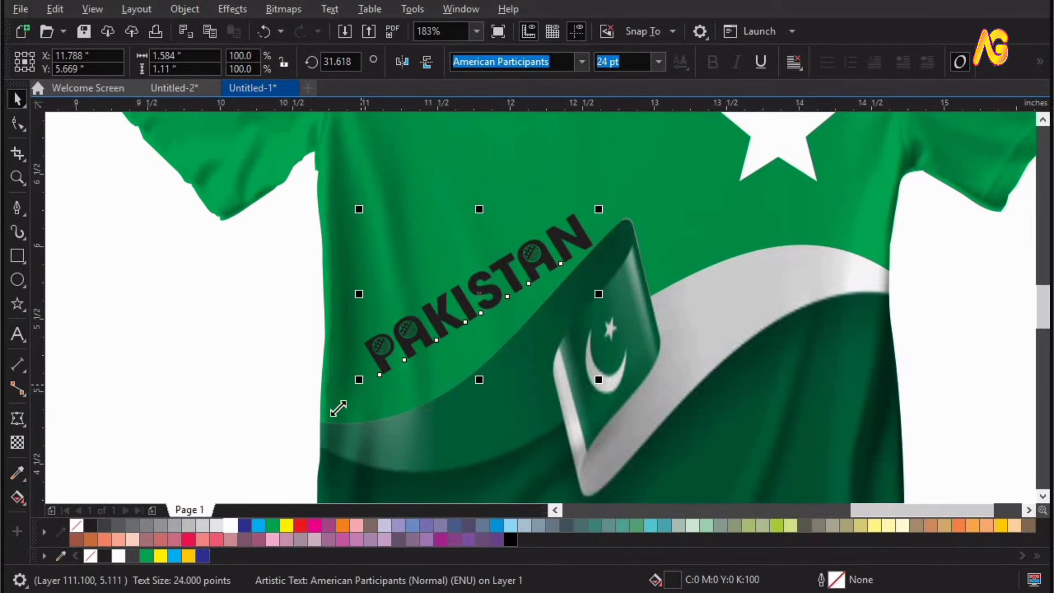
drag(340, 404, 319, 427)
Start an envelope distortion on the rotated PAKISTAN text
click(22, 474)
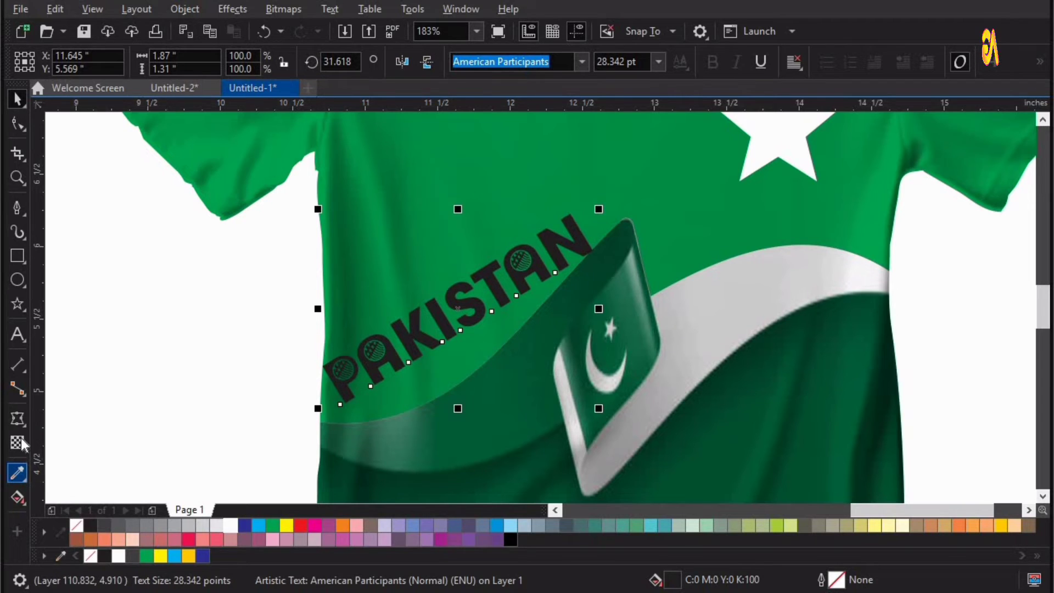
click(24, 426)
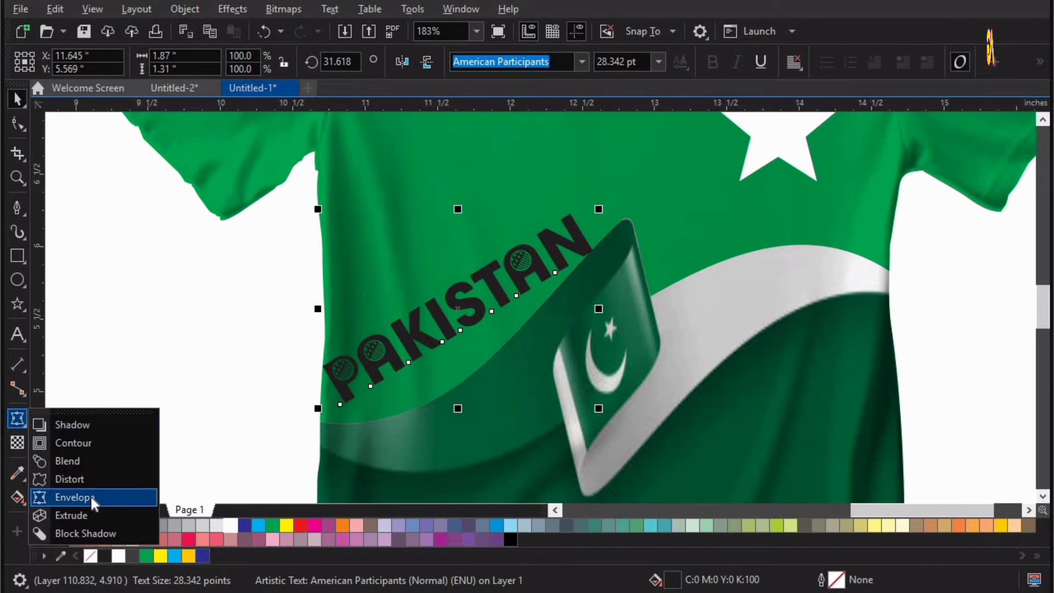
click(92, 498)
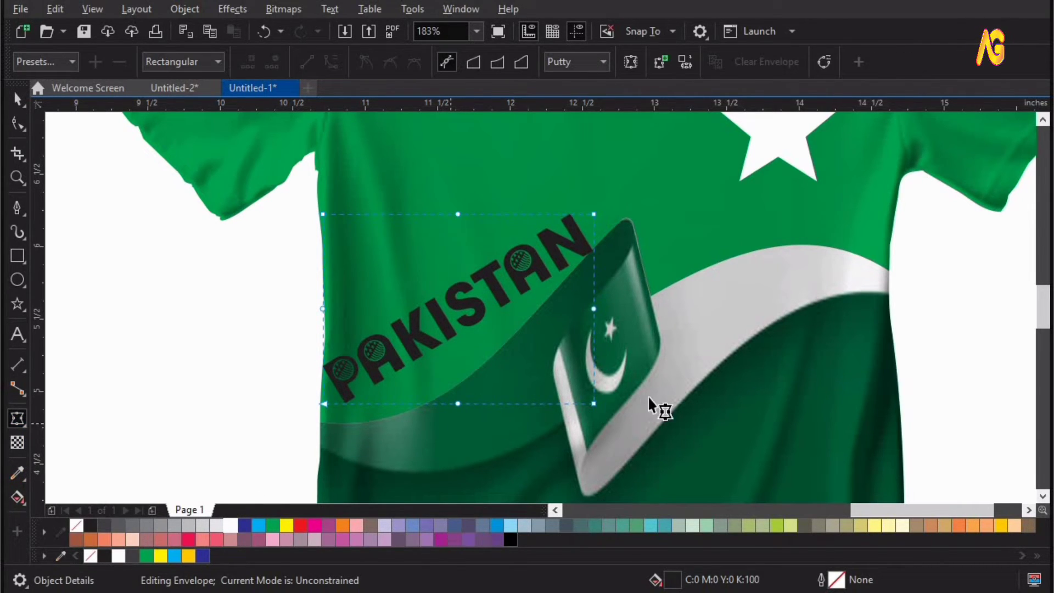
drag(238, 428, 466, 379)
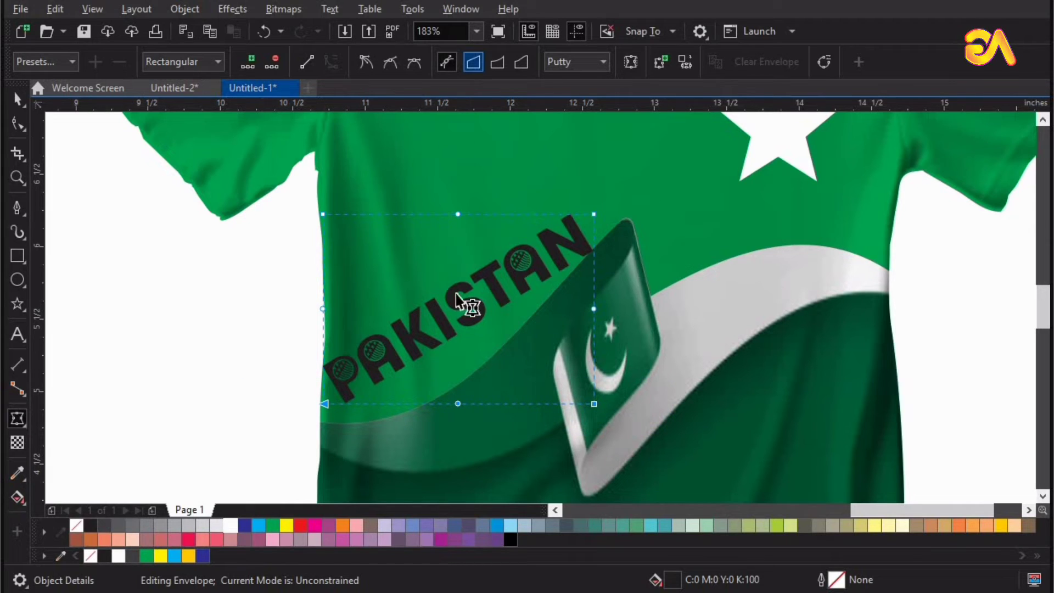
click(464, 418)
key(ctrl+z)
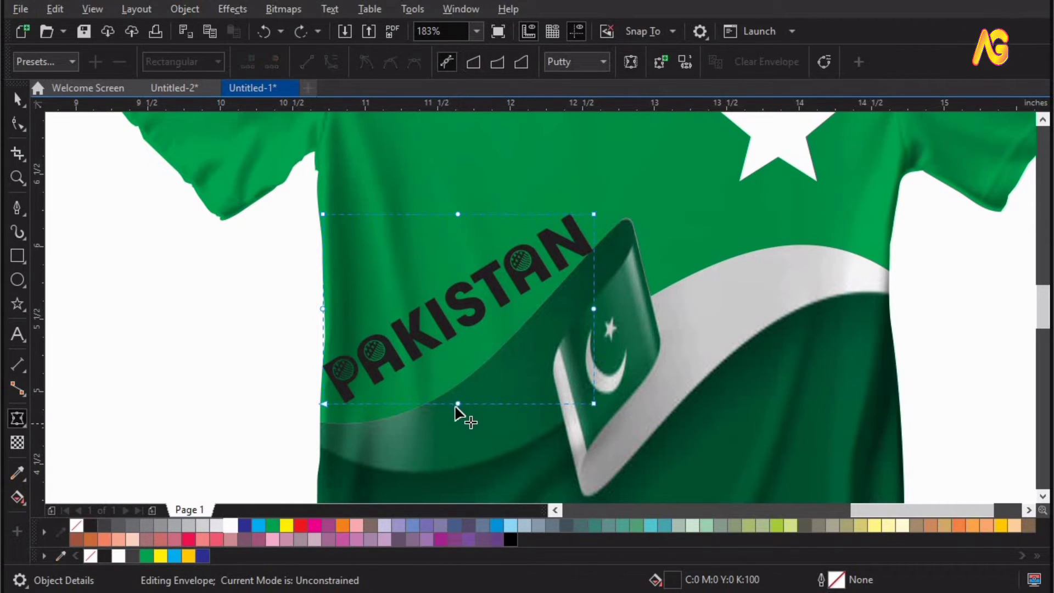
Bend the PAKISTAN text's envelope so its baseline follows the ribbon's curved upper edge, and fill the text white
drag(458, 405, 457, 470)
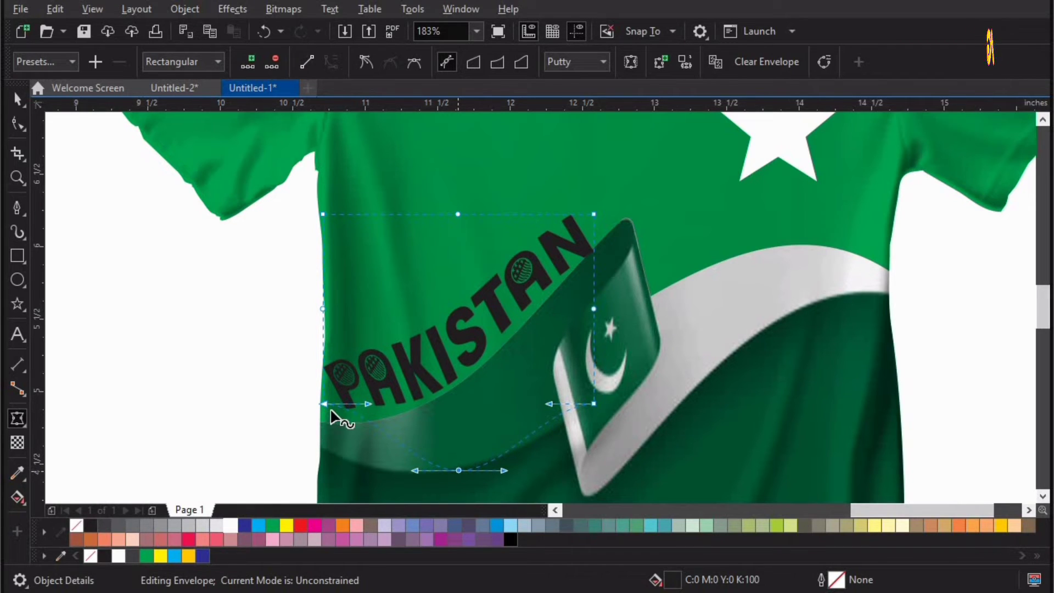
drag(324, 405, 313, 418)
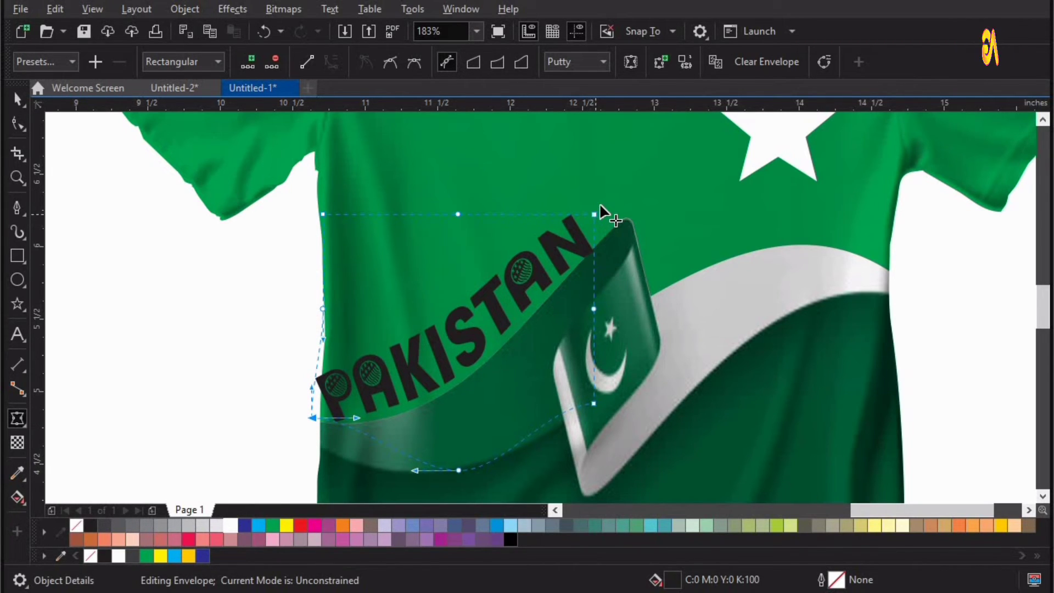
drag(600, 206, 628, 177)
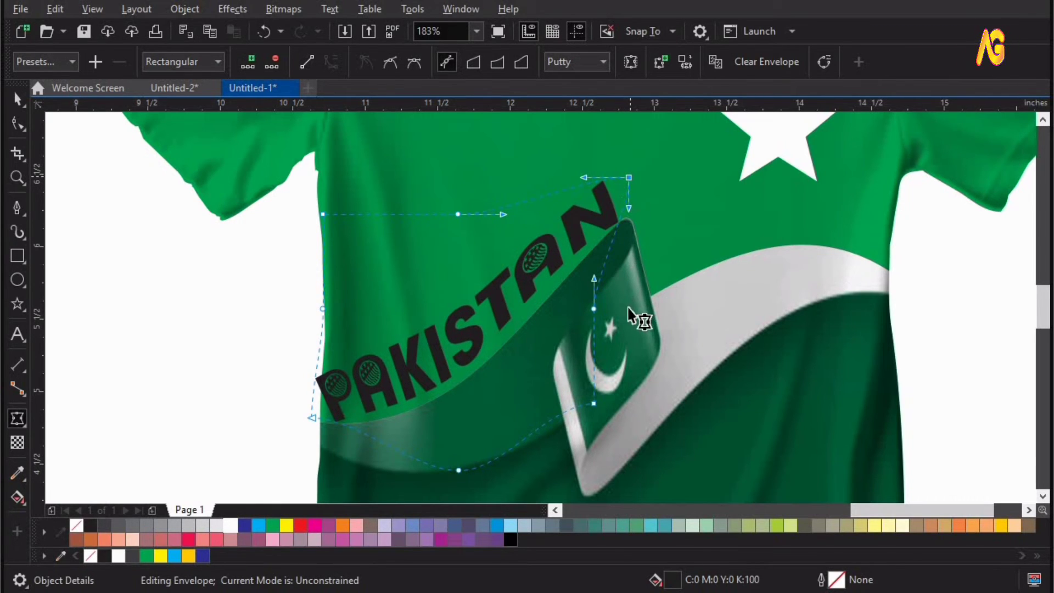
drag(597, 313, 602, 317)
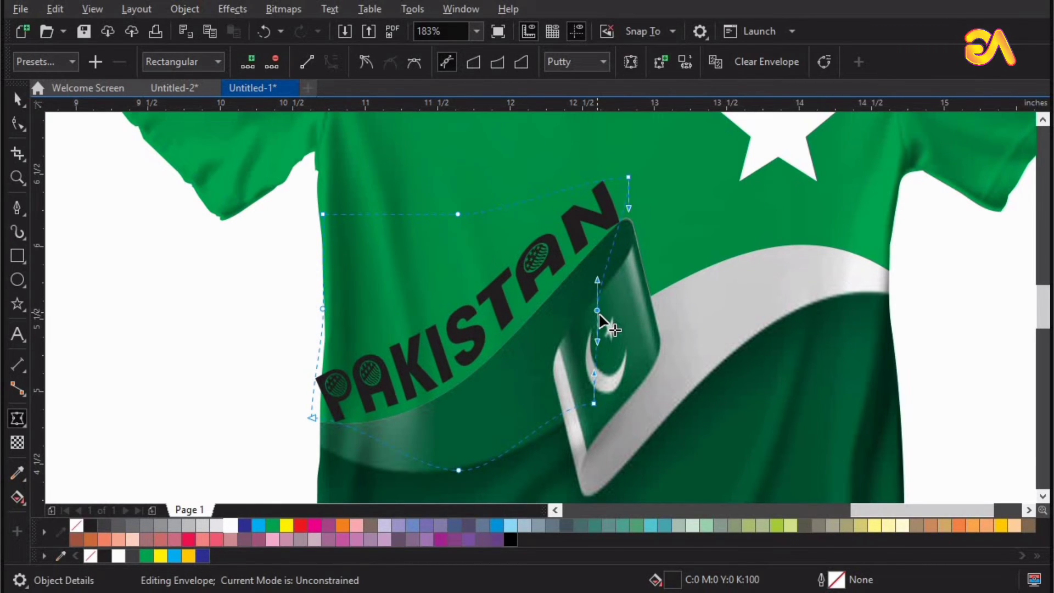
drag(457, 215, 469, 234)
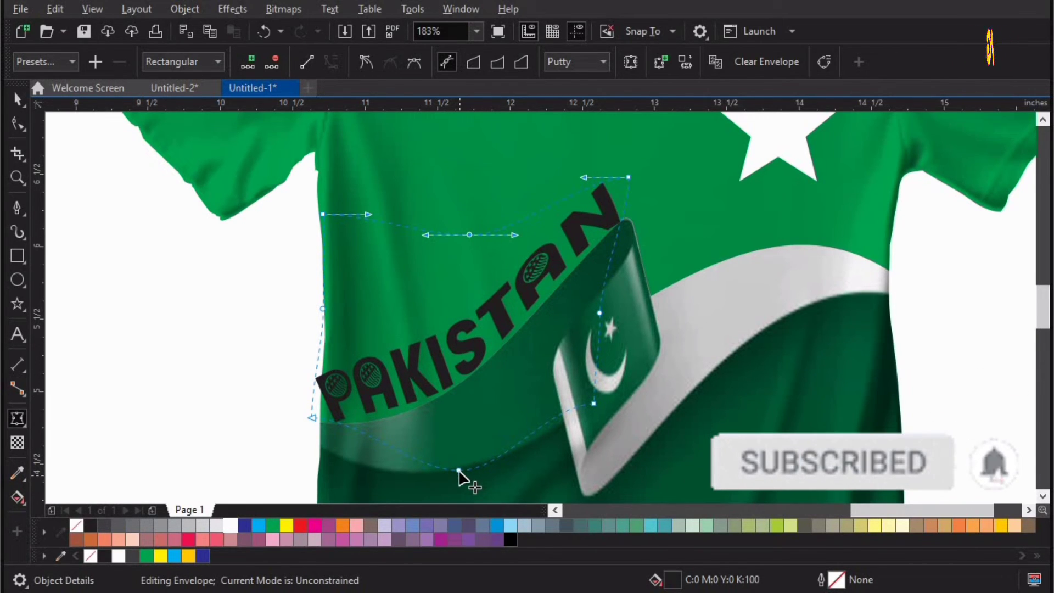
drag(459, 470, 459, 473)
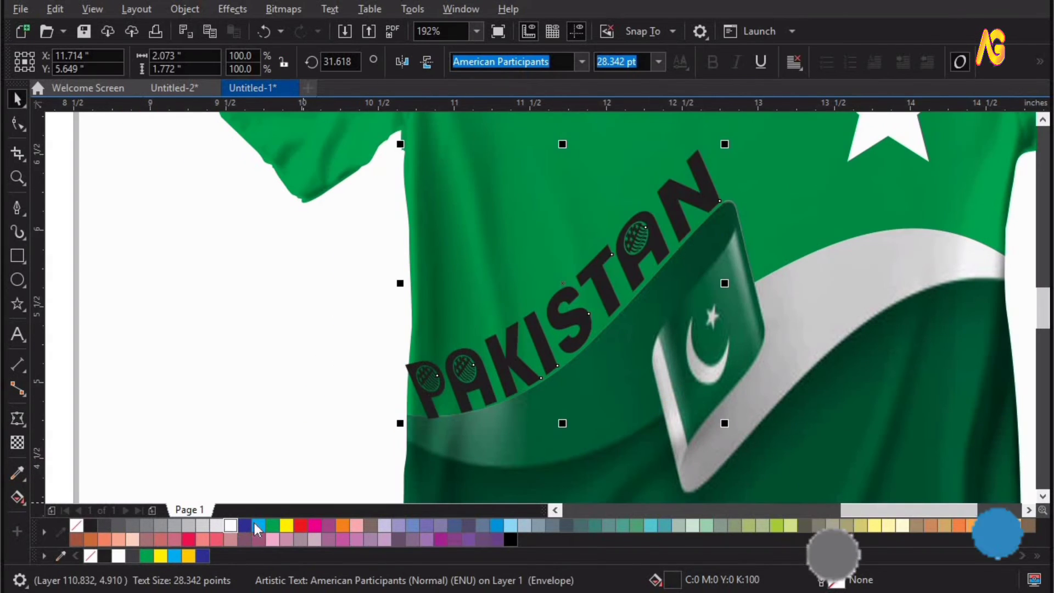
key(Escape)
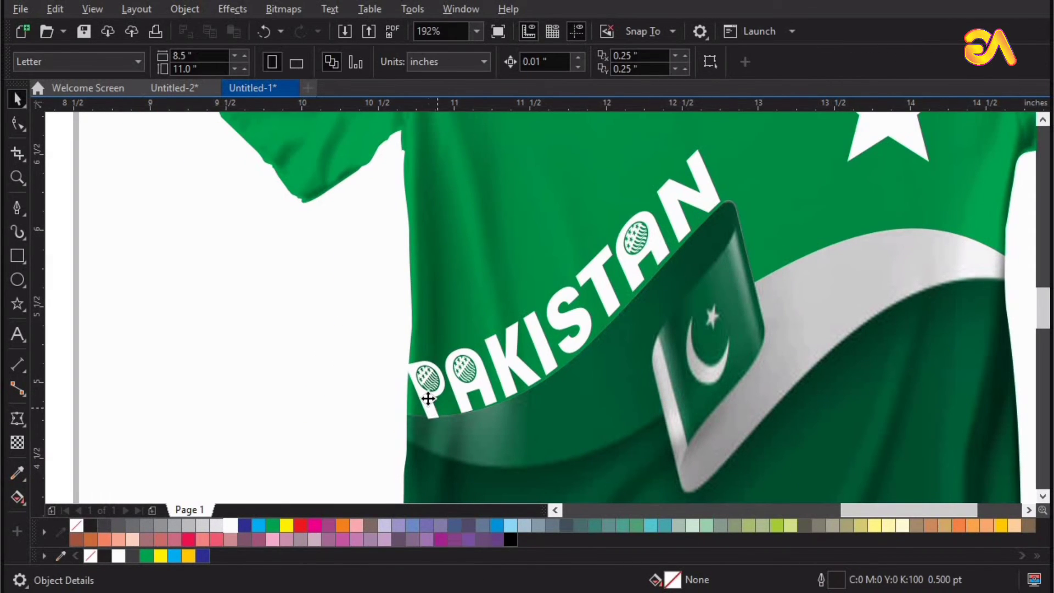
click(428, 398)
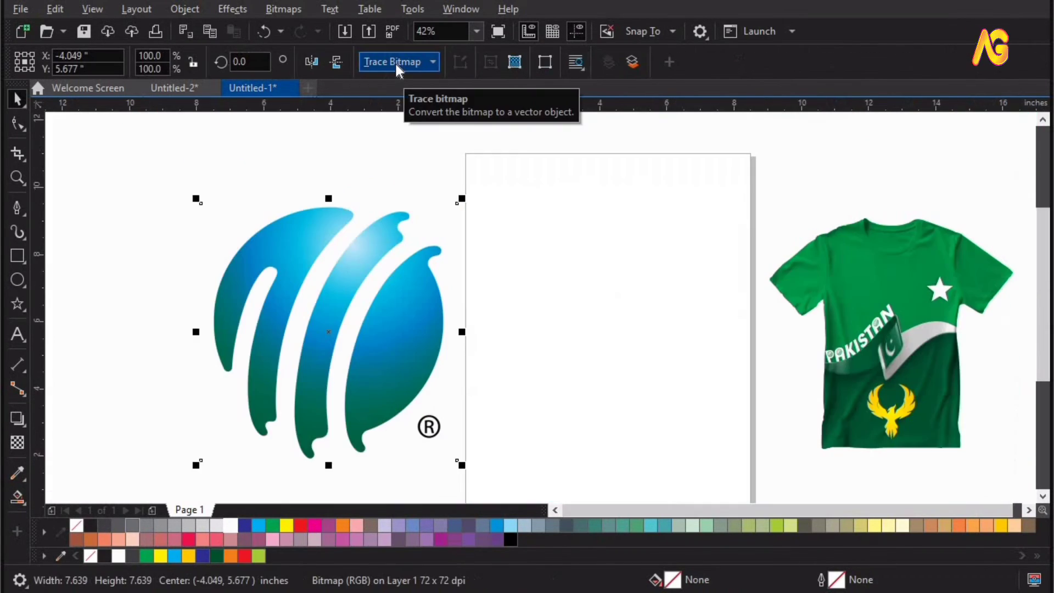
Convert the blue-green ball logo bitmap to vector with an Outline Trace of type High Quality Image
click(392, 61)
mouse_move(439, 125)
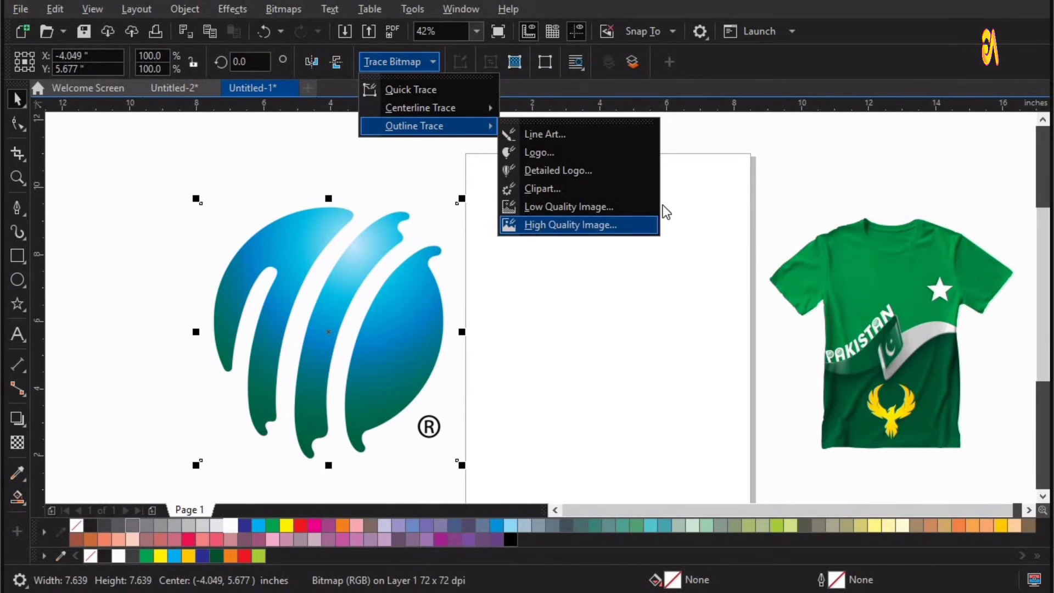
click(571, 225)
click(799, 519)
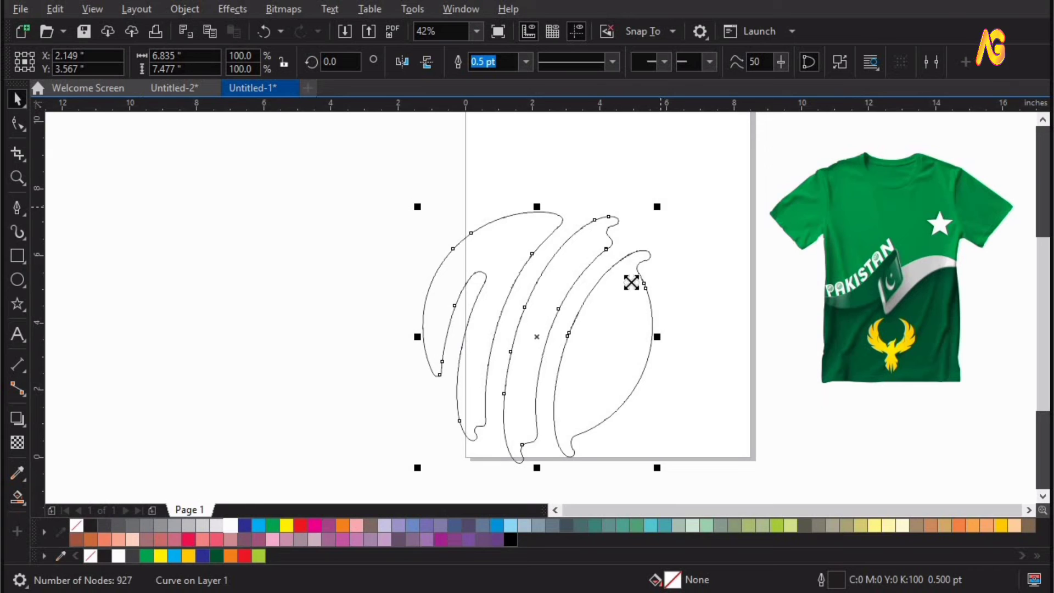
Place the traced logo on the ribbon beside the flag, about 0.38 by 0.41 inches, filled white without outline
mouse_move(631, 282)
mouse_down()
mouse_move(626, 315)
mouse_move(554, 318)
mouse_move(899, 300)
mouse_move(866, 287)
mouse_up()
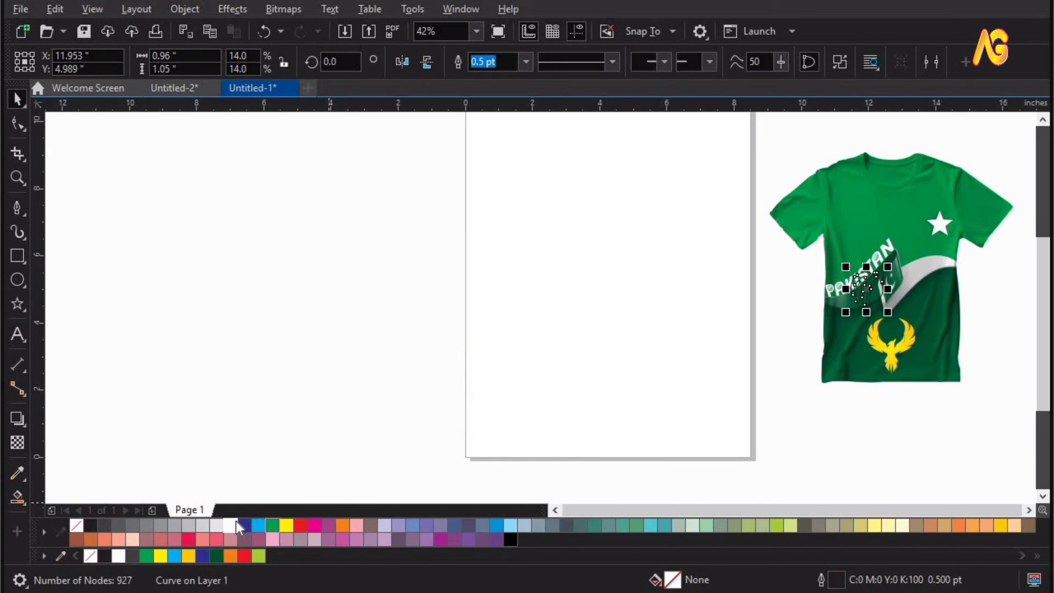
click(235, 523)
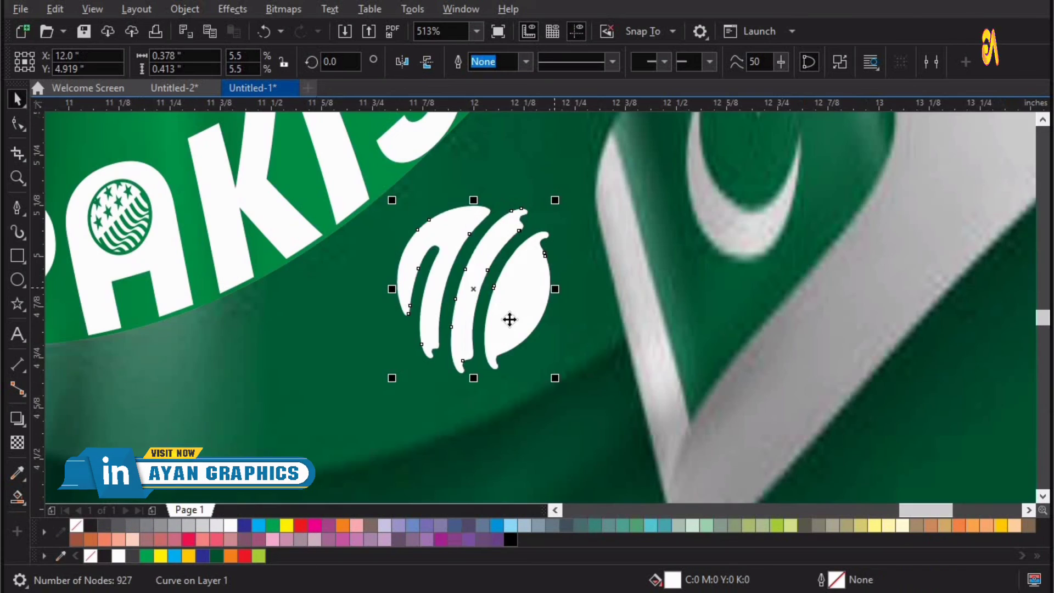
key(F4)
click(337, 292)
key(z)
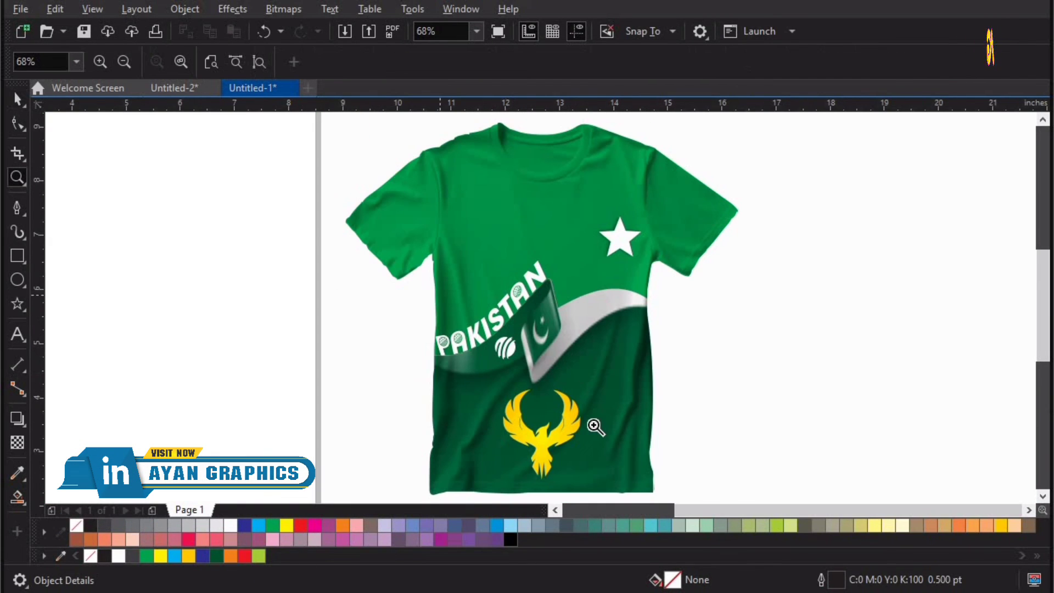
click(595, 426)
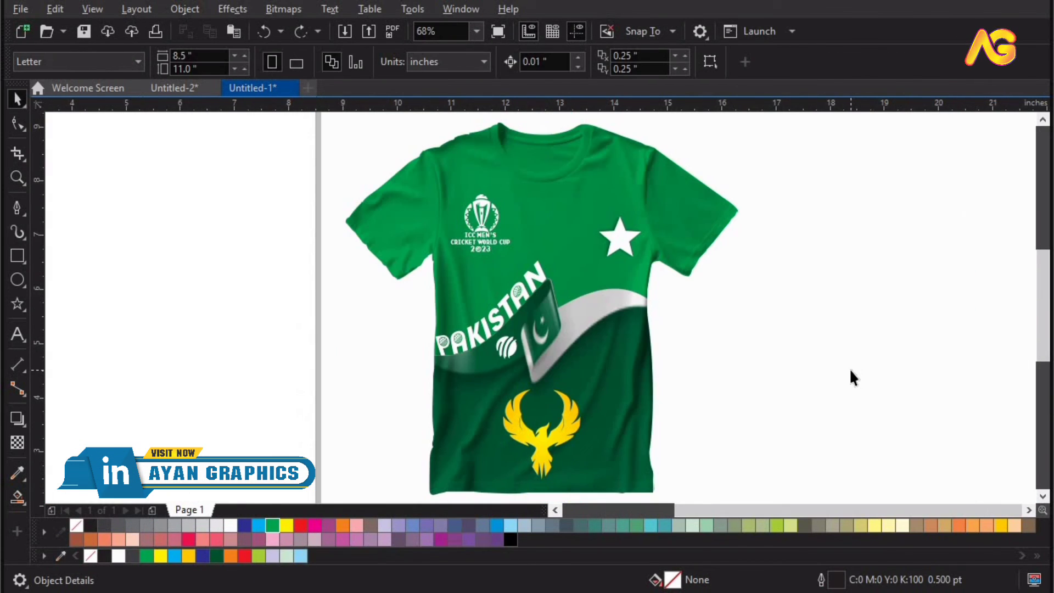
Select the whole shirt design and move it to the empty area left of the page, at about X -22.8, Y 9.6 inches
scroll(848, 368, down, 5)
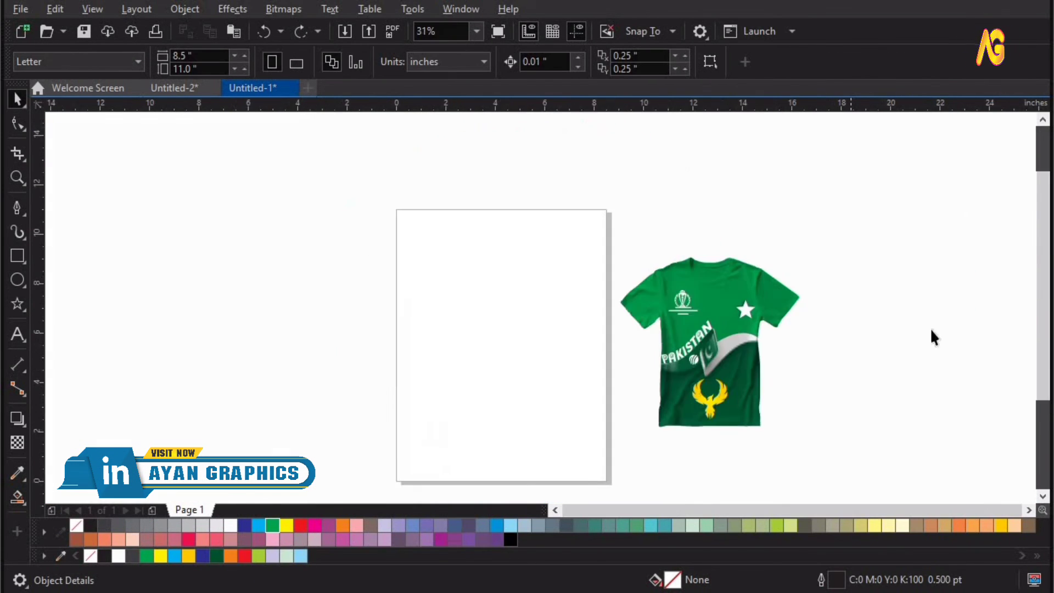
drag(682, 254, 837, 418)
drag(362, 297, 531, 211)
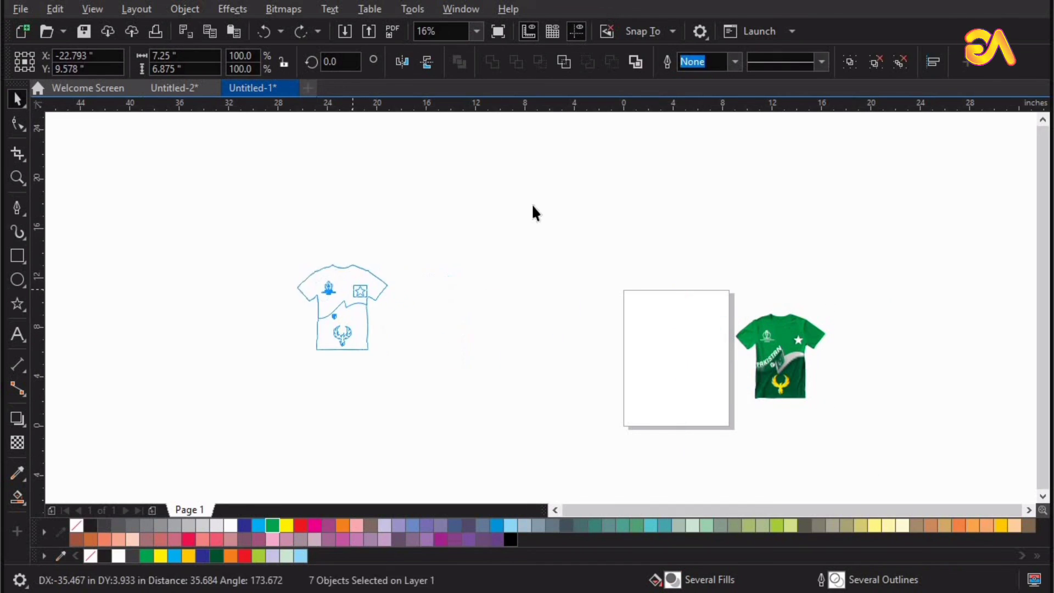
click(531, 212)
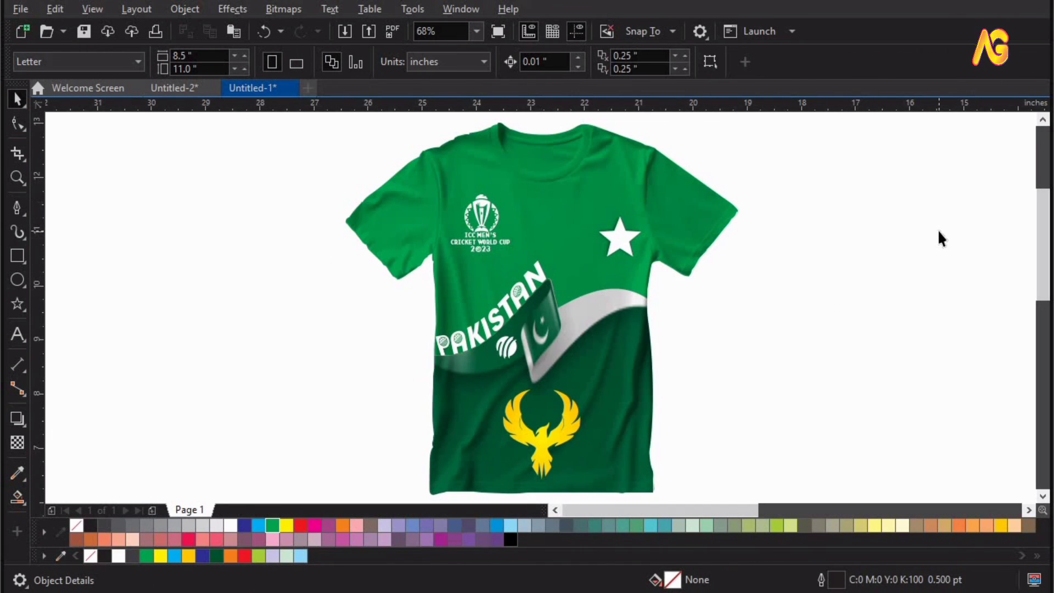